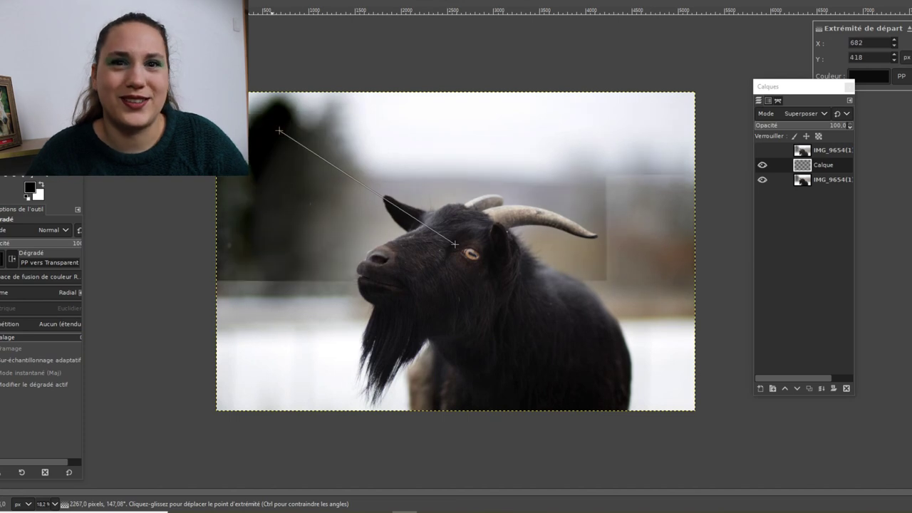
Apply the radial foreground-to-transparent gradient between the photo's dark upper-left background and the goat's head.
key("Return")
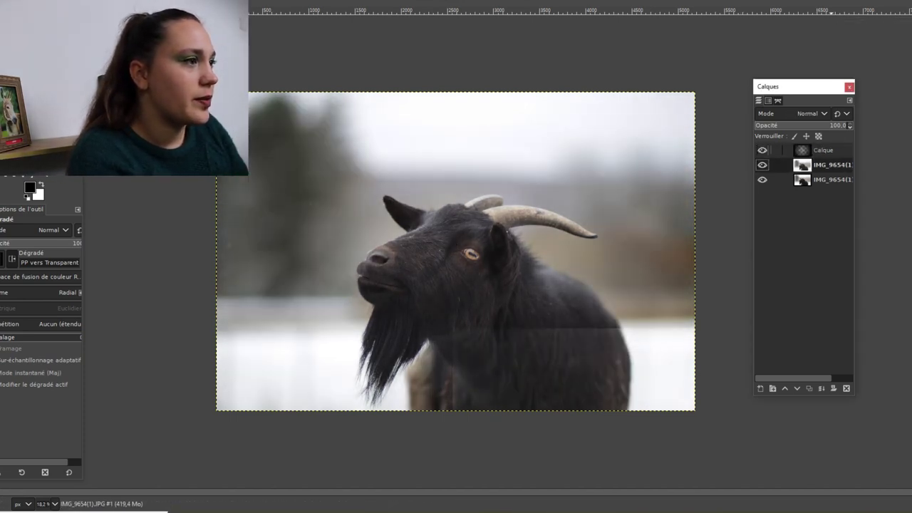
Duplicate the goat photo layer and adjust the copy's colours.
key("shift+ctrl+d")
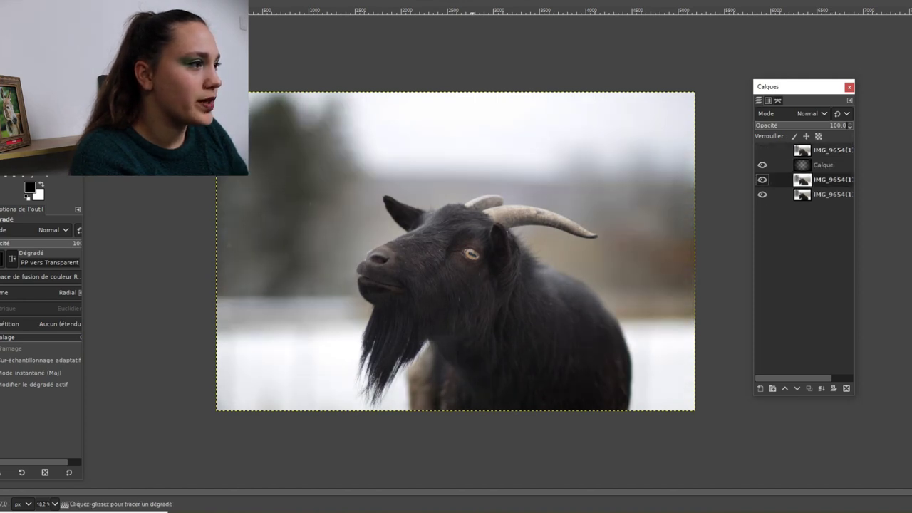
key("alt+c")
key("Escape")
key("alt+c")
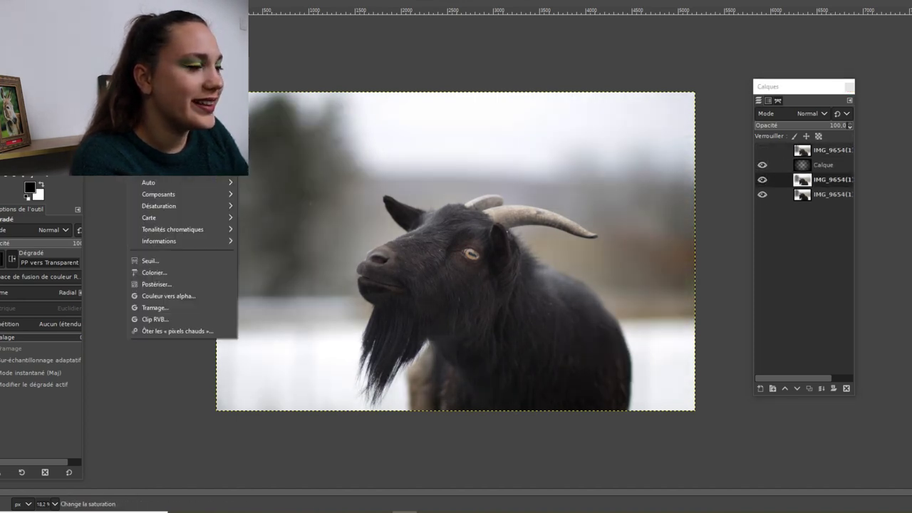
key("t")
mouse_move(745, 279)
left_mouse_down()
mouse_move(721, 279)
mouse_move(825, 278)
mouse_move(705, 279)
mouse_move(728, 278)
left_mouse_up()
key("Escape")
key("Tab")
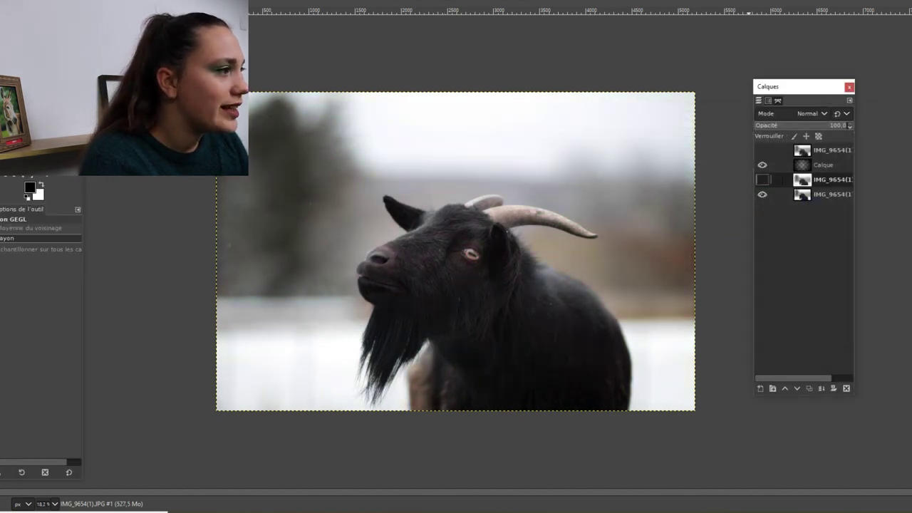
Make another copy of the goat photo below the vignette layer and shift its colours towards pink.
right_click(819, 193)
key("Escape")
left_click(763, 194, "shift")
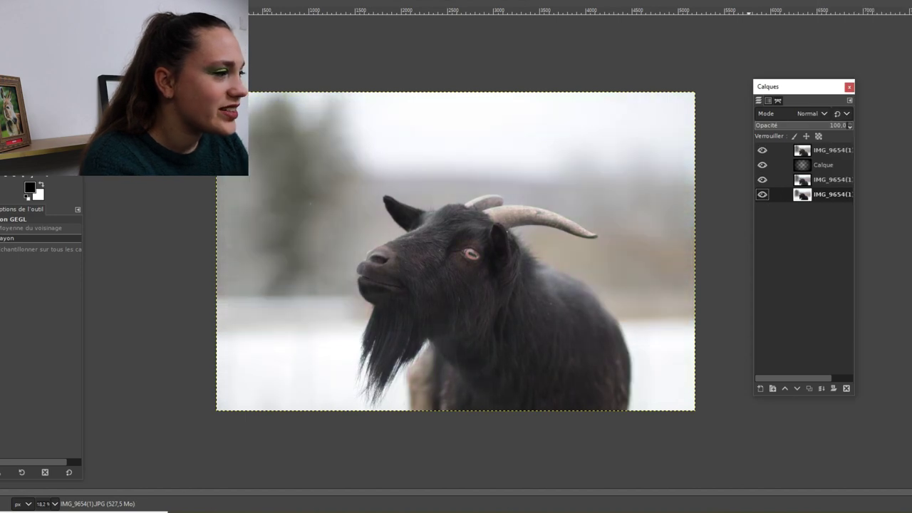
left_click(763, 179)
left_click_drag(819, 180, 652, 183)
key("Tab")
key("ctrl+shift+f")
left_click(793, 354)
key("Tab")
Add a black layer mask to the pink-tinted goat photo copy.
right_click(819, 179)
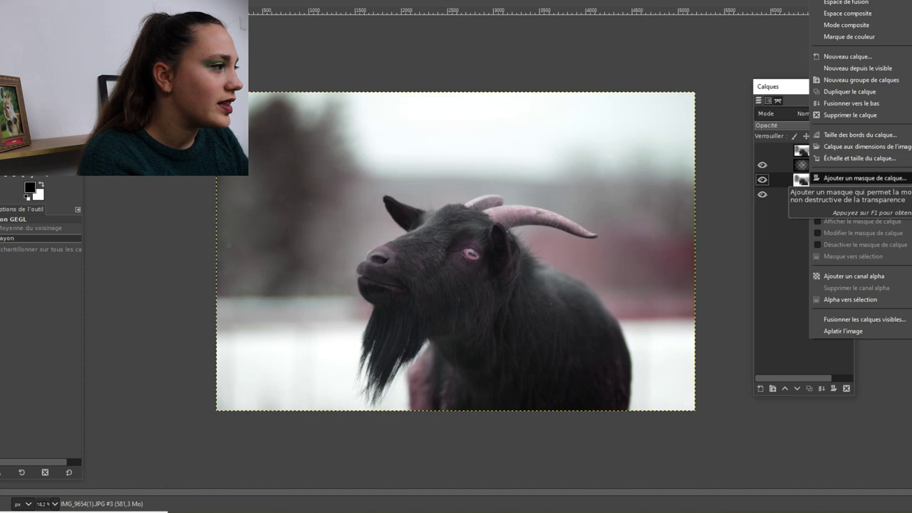
left_click(844, 214)
key("Return")
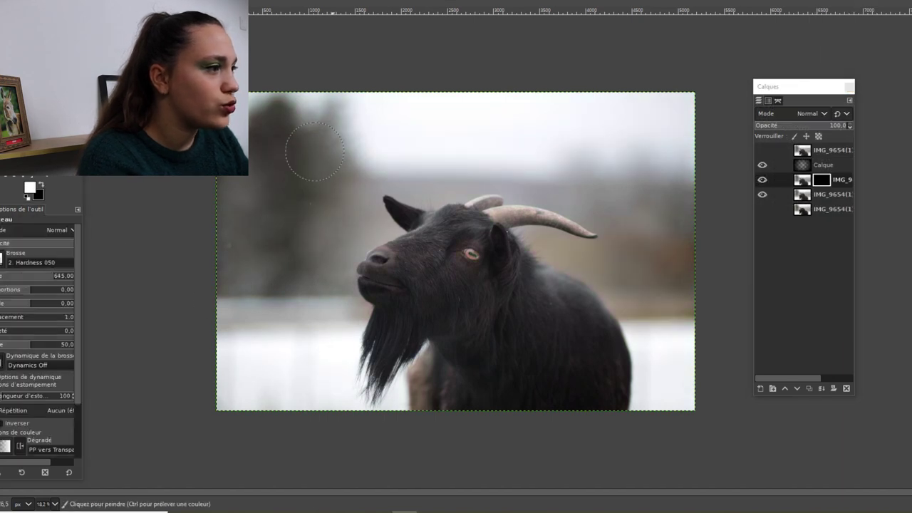
Paint white on the mask over the background around the goat with a 645-pixel Hardness 050 brush.
left_click(676, 284)
scroll(677, 283, "up", 2)
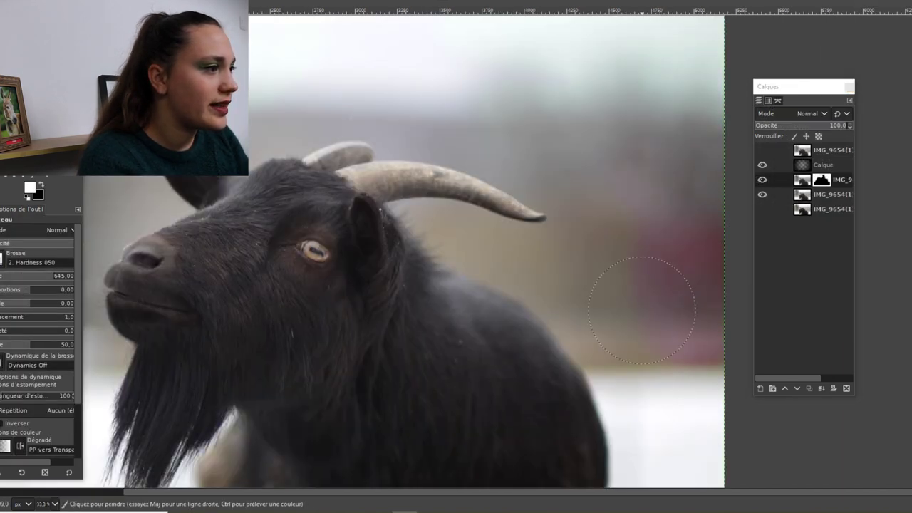
scroll(289, 104, "left", 5)
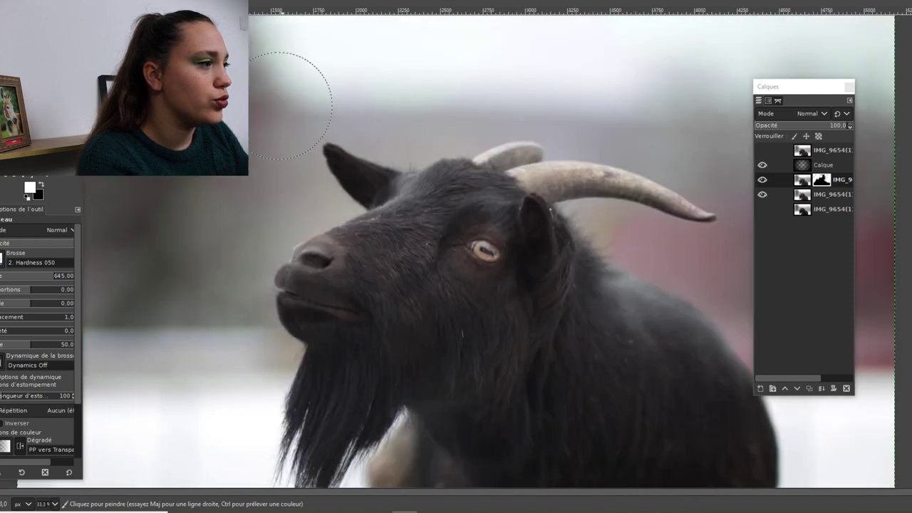
scroll(221, 144, "down", 2)
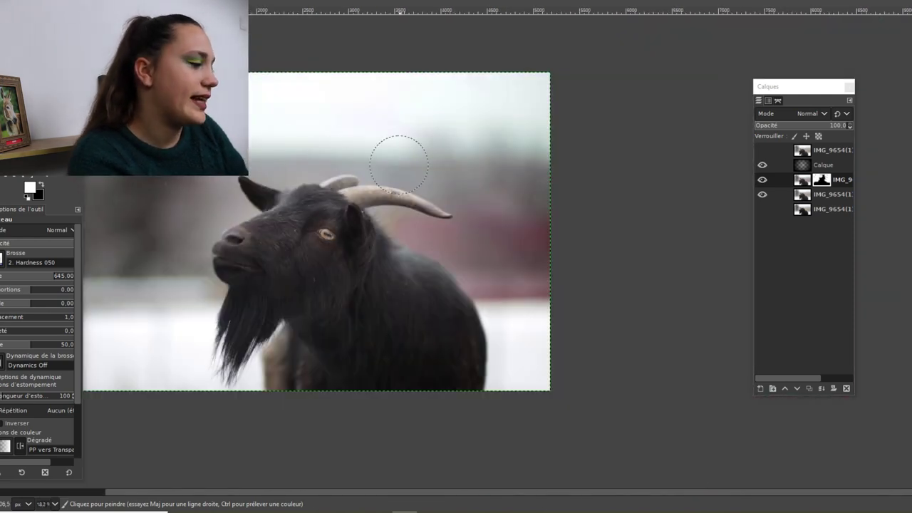
scroll(215, 280, "left", 4)
scroll(278, 265, "up", 3)
Refine the mask around the goat's muzzle, horn and neck, using a 357-pixel brush for the tighter areas.
key("x")
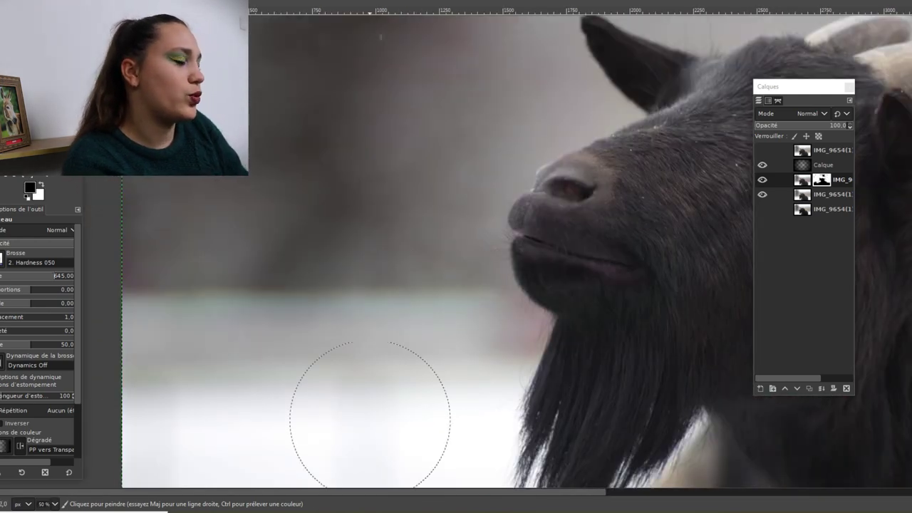
scroll(525, 322, "right", 5)
key("x")
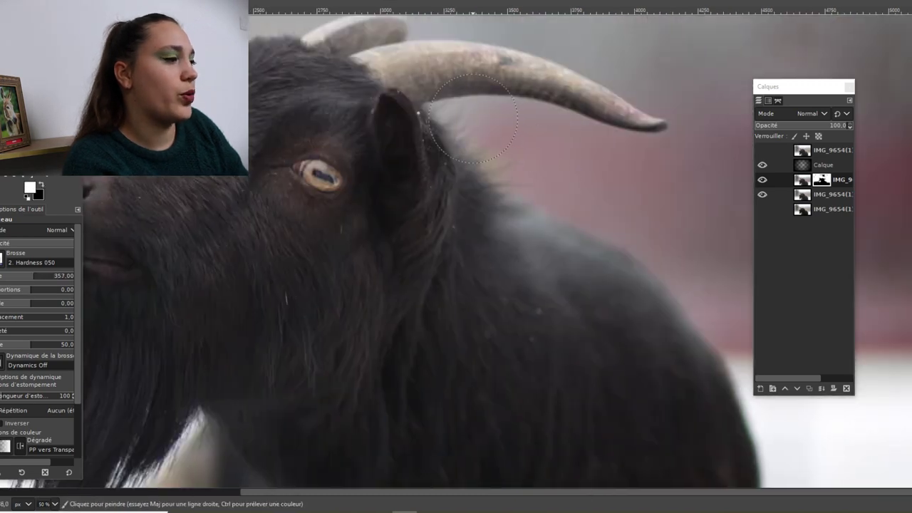
scroll(476, 130, "down", 3)
scroll(299, 324, "up", 4)
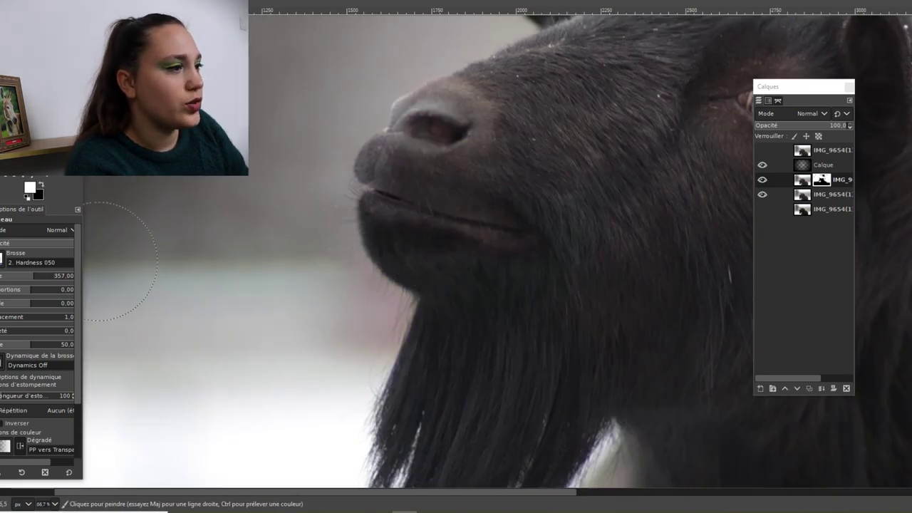
Clean up the mask with the underlying photo temporarily hidden, painting the leftover muzzle patch black with a 719-pixel brush.
scroll(100, 261, "down", 4)
left_click(762, 194)
mouse_move(399, 100)
left_mouse_down()
mouse_move(636, 92)
mouse_move(515, 101)
mouse_move(520, 125)
left_mouse_up()
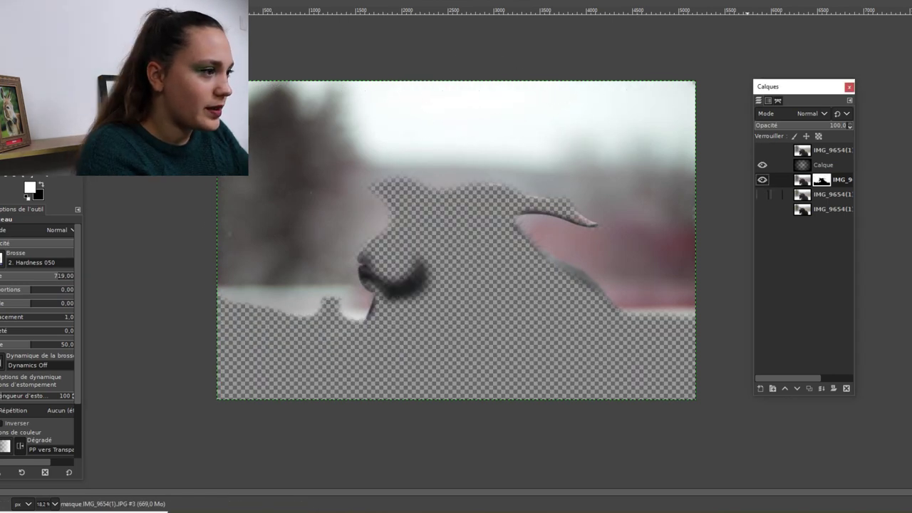
key("x")
left_click(397, 273)
left_click(762, 194)
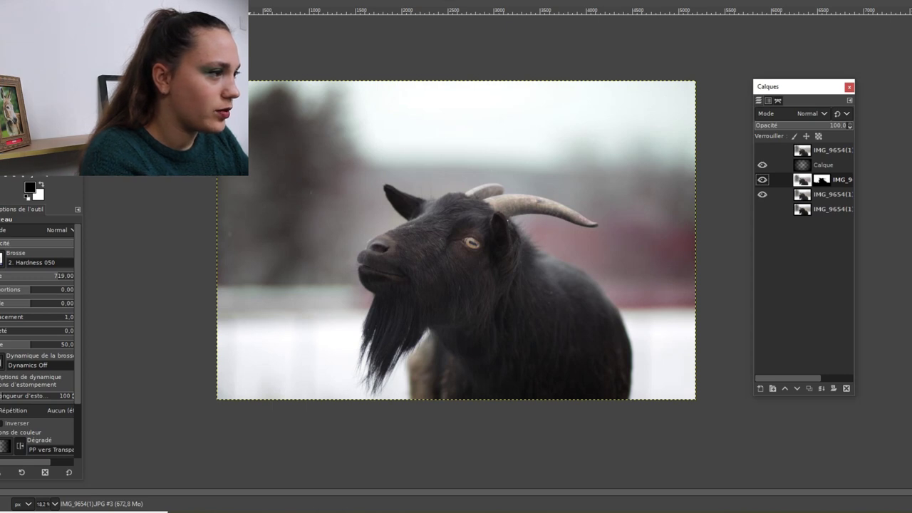
Set the masked photo copy's saturation to -26.9 with Hue-Saturation.
left_click(131, 4)
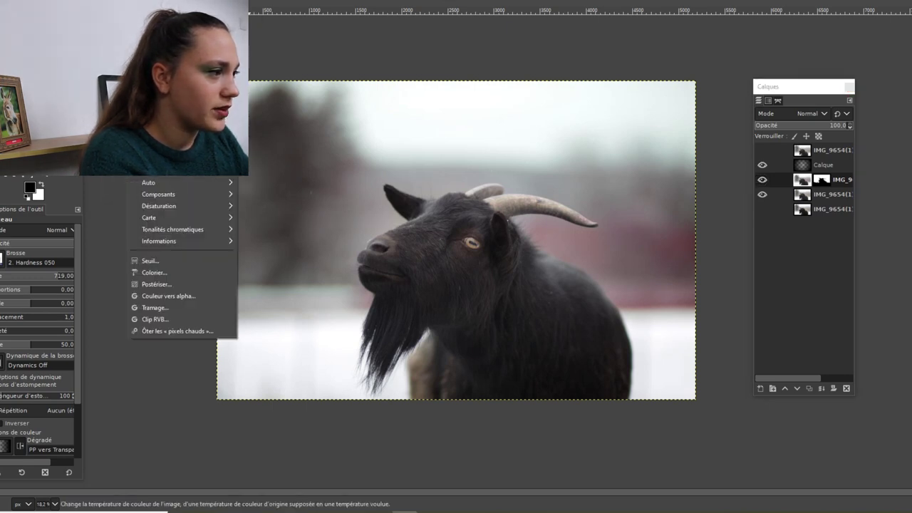
left_click(163, 79)
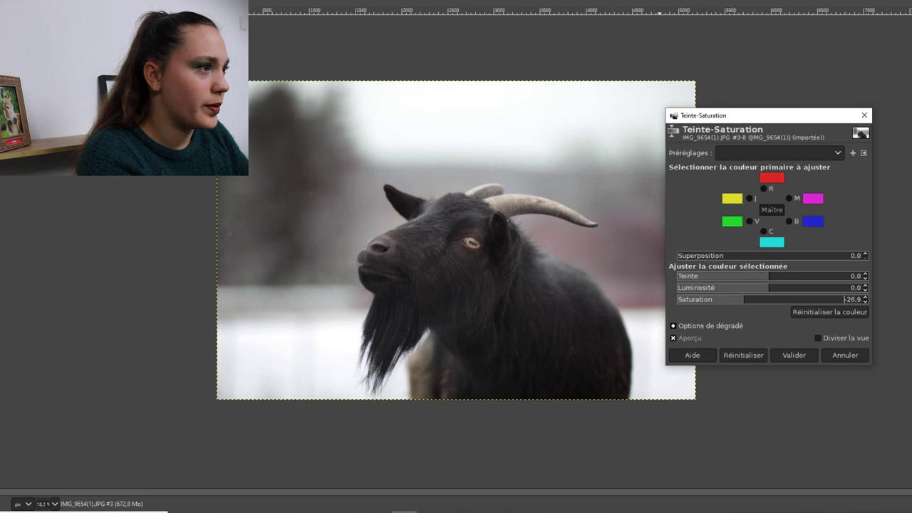
key("Return")
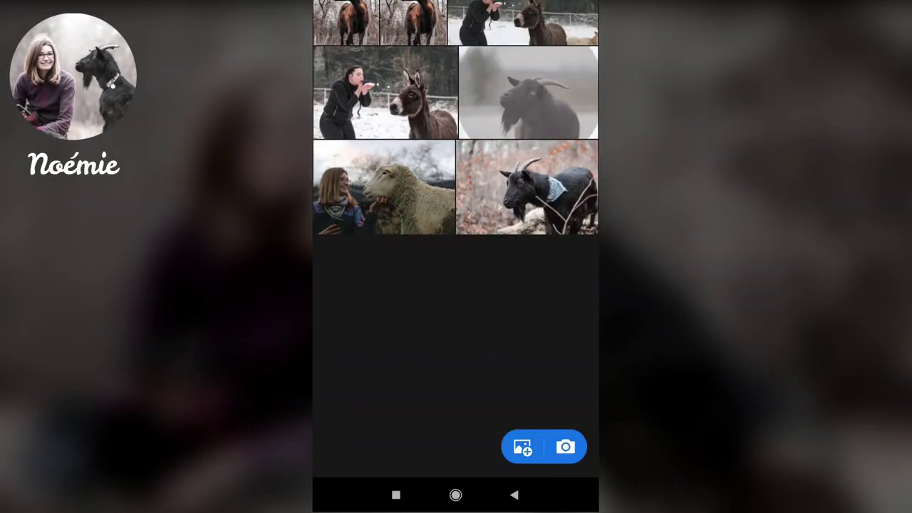
Switch to Lightroom mobile, crop the goat photo tighter and warm its colour temperature slightly.
left_click(460, 188)
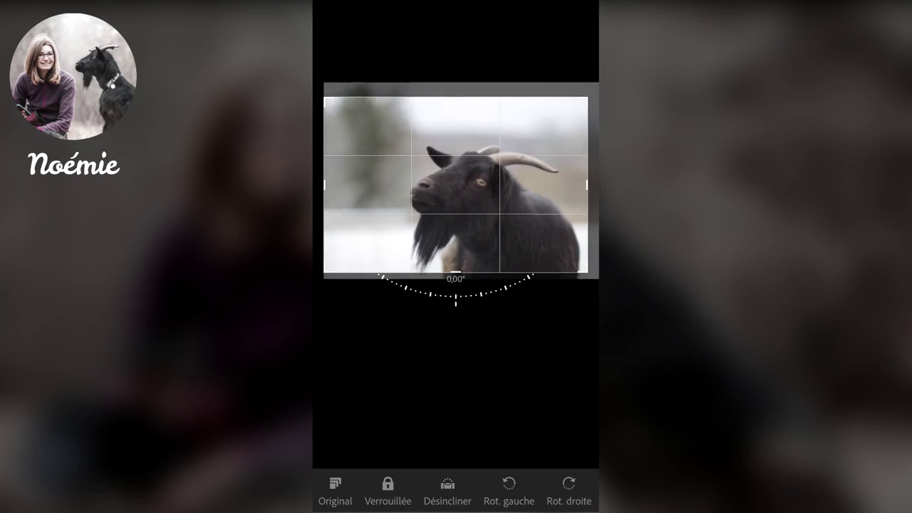
left_click(471, 498)
left_click_drag(453, 406, 525, 486)
left_click_drag(472, 444, 503, 484)
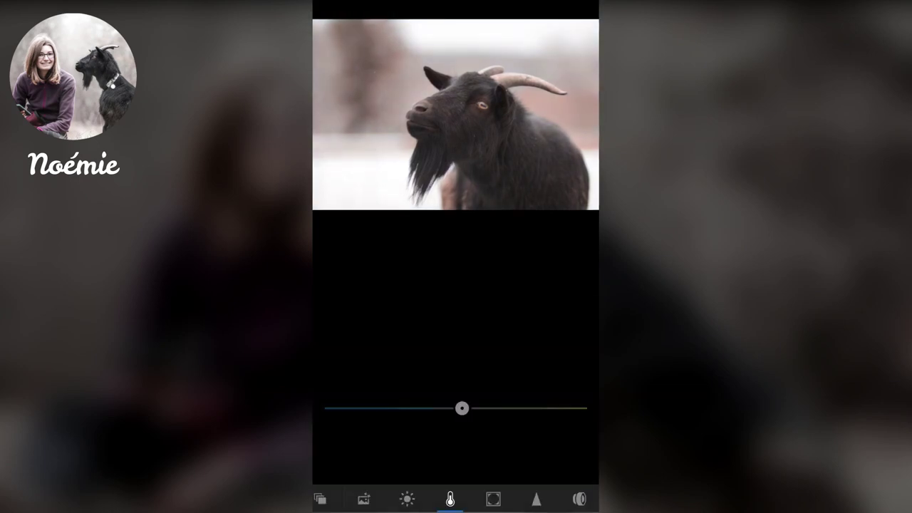
Adjust the goat photo's effects and detail settings.
left_click(493, 499)
left_click_drag(455, 381, 503, 417)
scroll(456, 385, "down", 2)
left_click(535, 499)
scroll(455, 385, "down", 2)
left_click_drag(324, 422, 347, 422)
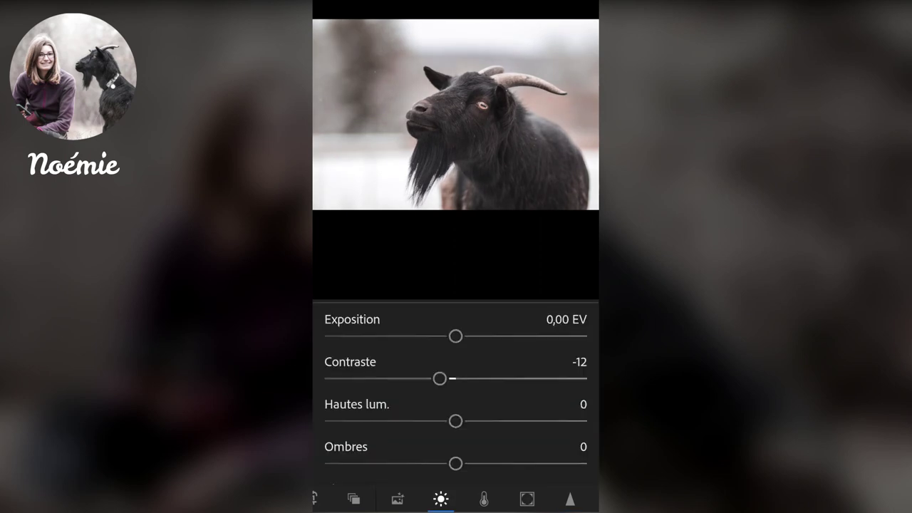
Set the photo's contrast to -12 and adjust its remaining light and shadow tones.
scroll(456, 385, "down", 1)
left_click_drag(456, 464, 535, 463)
left_click_drag(535, 369, 443, 405)
left_click_drag(454, 446, 435, 447)
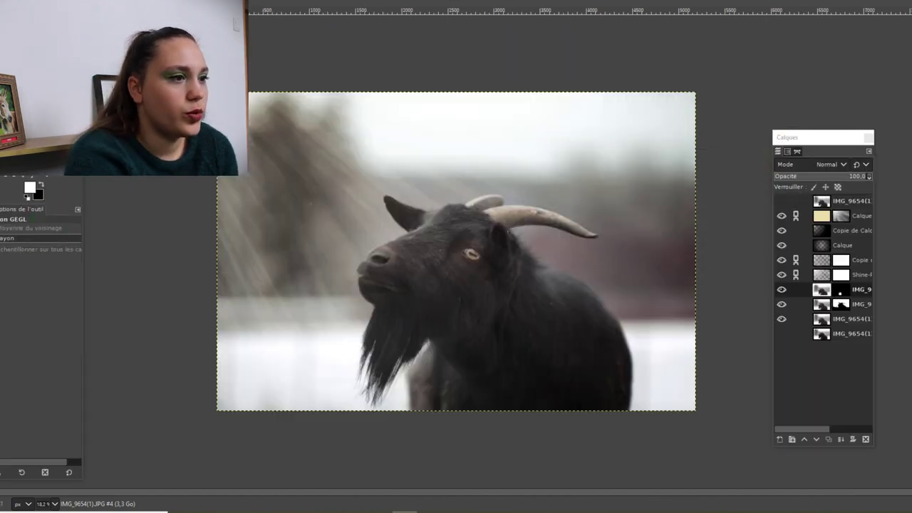
Switch back to GIMP and duplicate the vignette layer named Calque.
key("shift+ctrl+d")
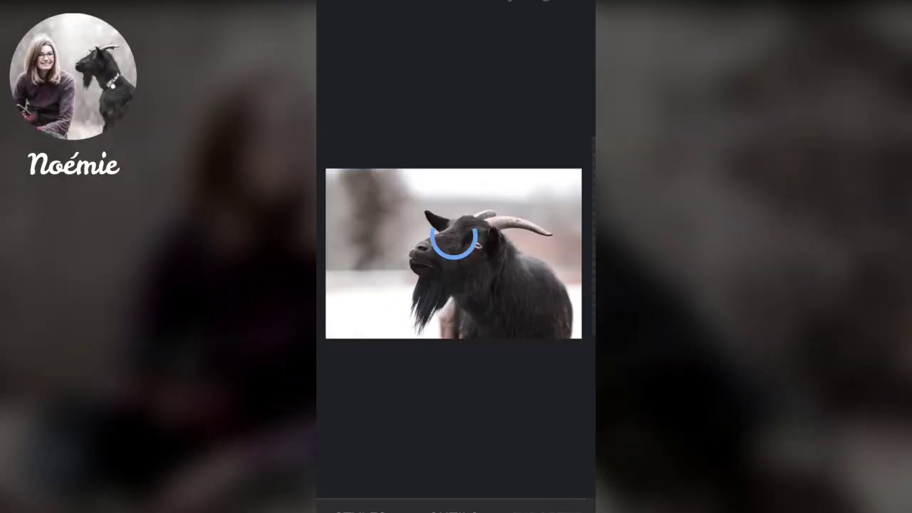
Switch to Snapseed and remove the twigs and small specks from the goat photo with the Correction tool.
scroll(456, 240, "up", 5)
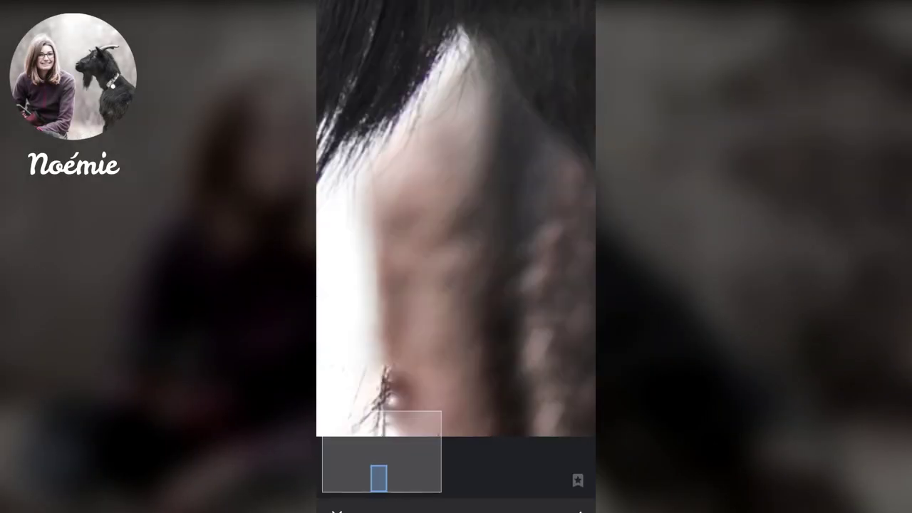
scroll(456, 236, "down", 2)
scroll(456, 235, "up", 2)
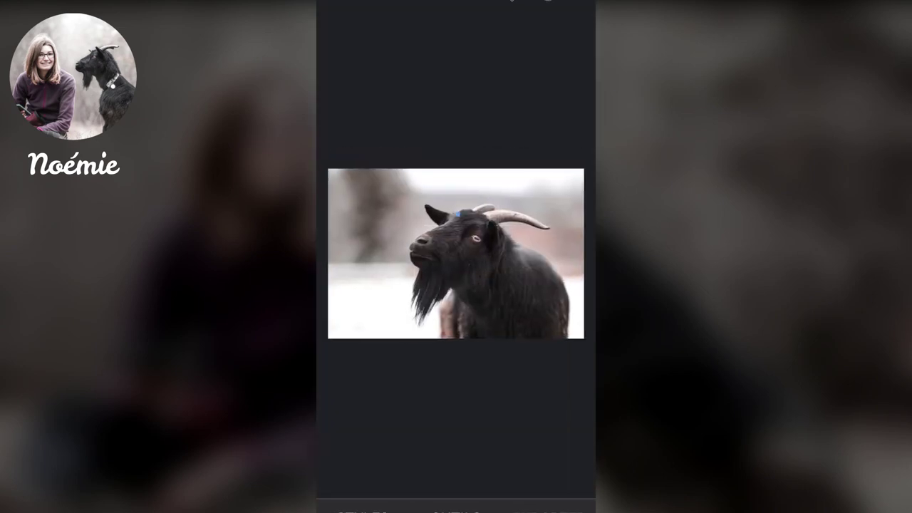
scroll(456, 253, "up", 5)
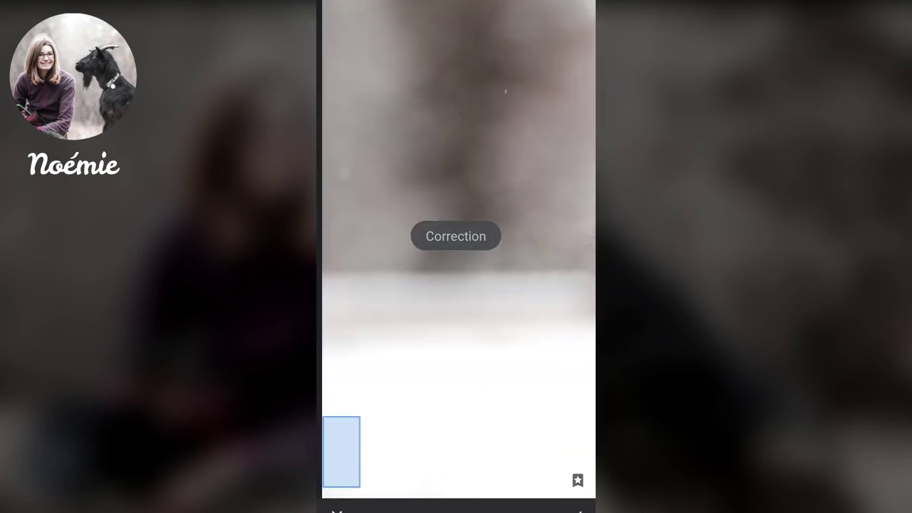
left_click_drag(513, 253, 427, 253)
scroll(456, 253, "up", 3)
scroll(456, 254, "down", 8)
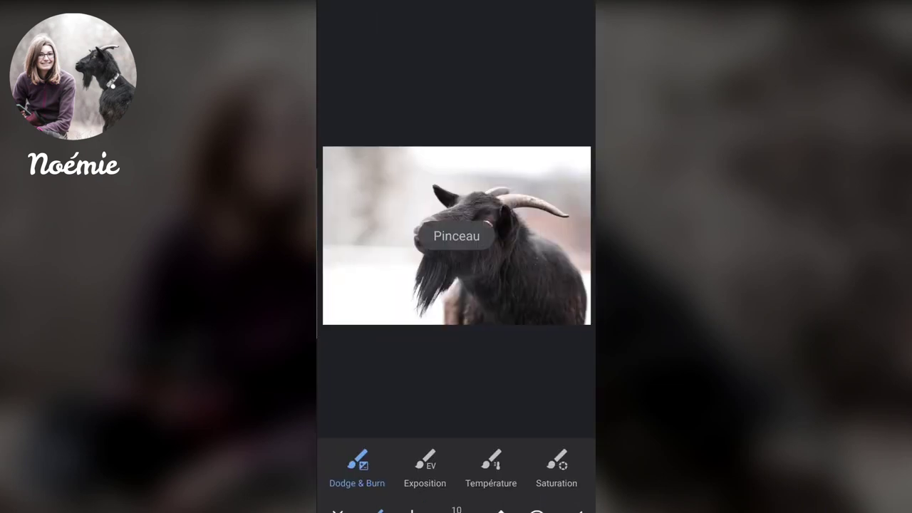
Retouch the goat's eye and muzzle using the Dodge & Burn brush at strength 10.
scroll(456, 236, "down", 5)
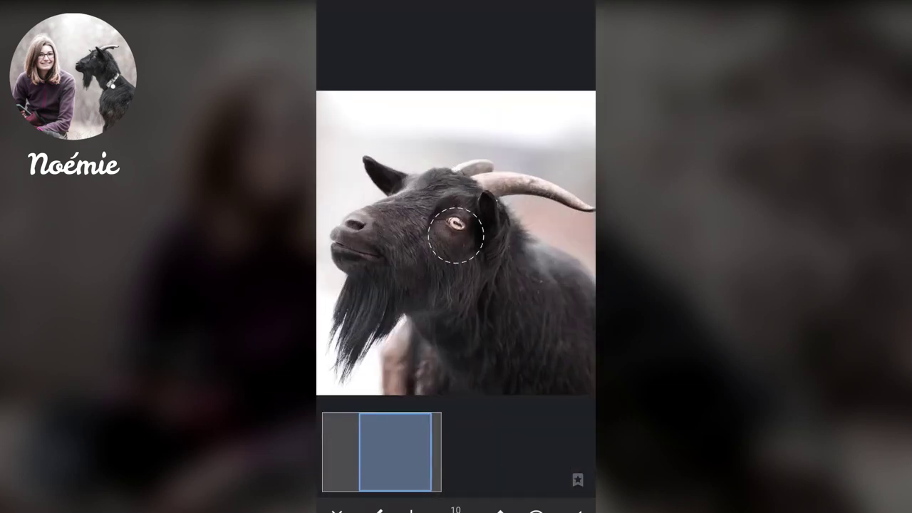
scroll(456, 235, "up", 5)
scroll(455, 235, "down", 3)
scroll(456, 235, "up", 5)
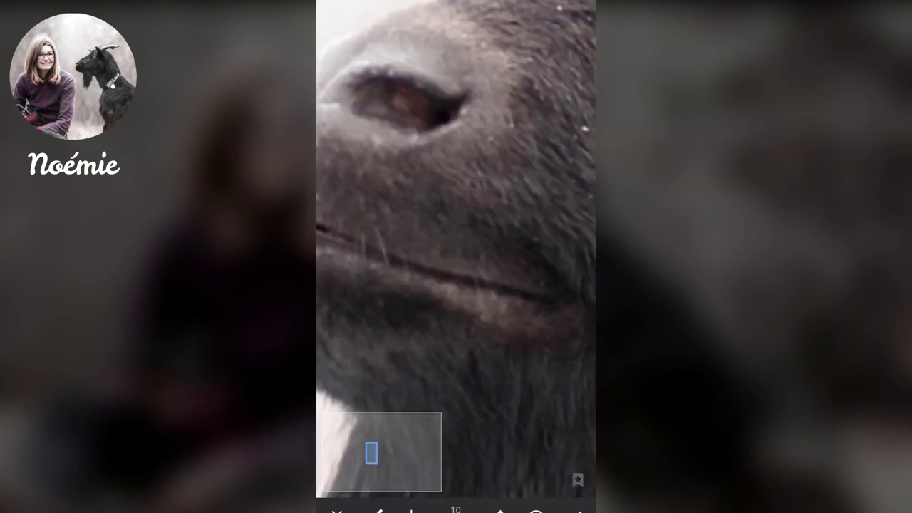
scroll(456, 235, "down", 5)
scroll(456, 236, "up", 5)
Continue the Dodge & Burn retouch at strength 10 over the goat's neck and body fur and apply it.
scroll(456, 235, "up", 3)
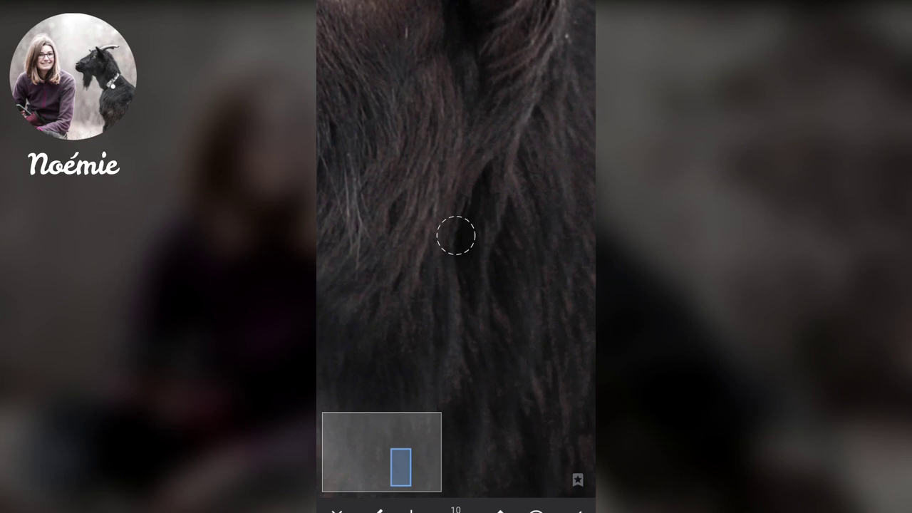
scroll(456, 235, "down", 5)
scroll(456, 235, "up", 4)
scroll(456, 235, "down", 4)
scroll(456, 235, "down", 4)
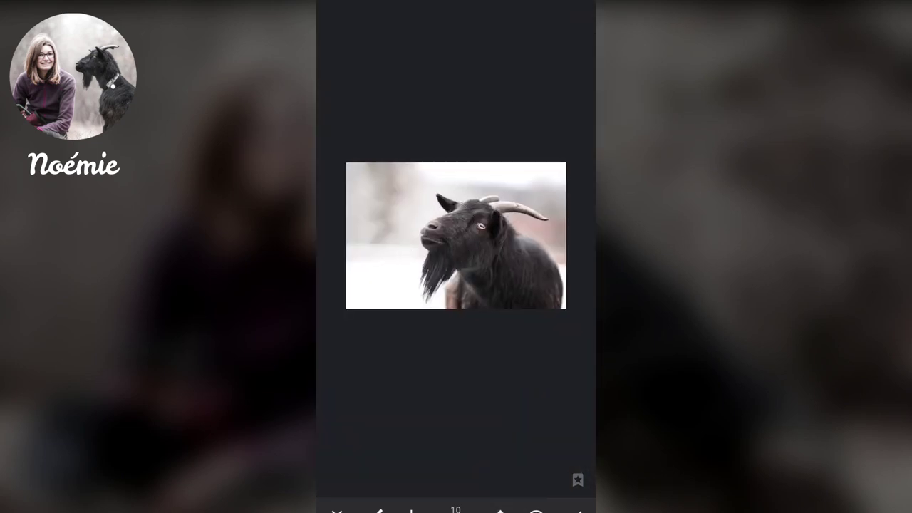
left_click(578, 510)
left_click(456, 509)
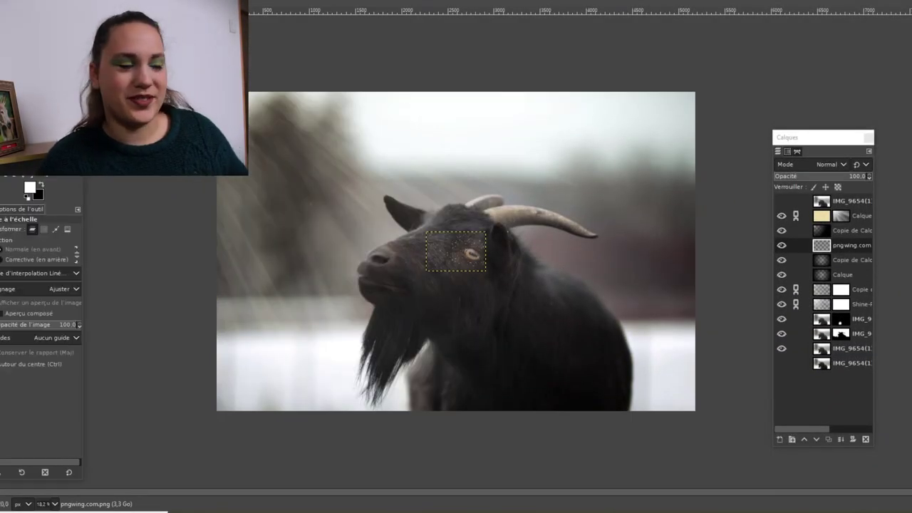
In GIMP, scale the pngwing.com snow layer to cover the whole photo and set its blend mode to Superposer.
left_click_drag(485, 271, 671, 397)
left_click_drag(423, 255, 209, 87)
key("Return")
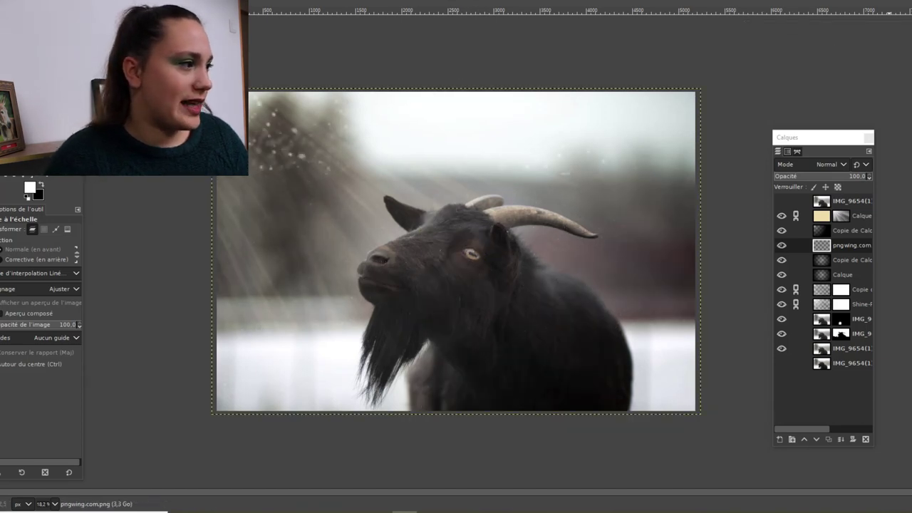
left_click(826, 164)
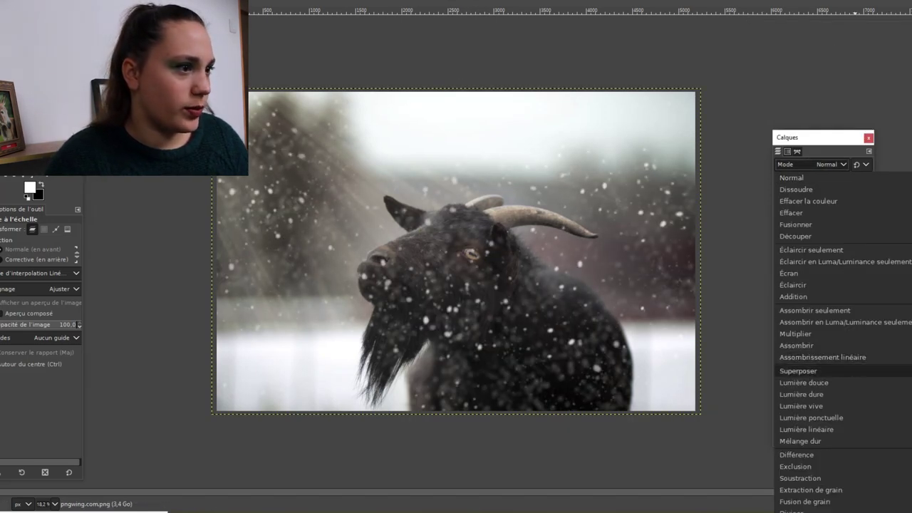
left_click(798, 370)
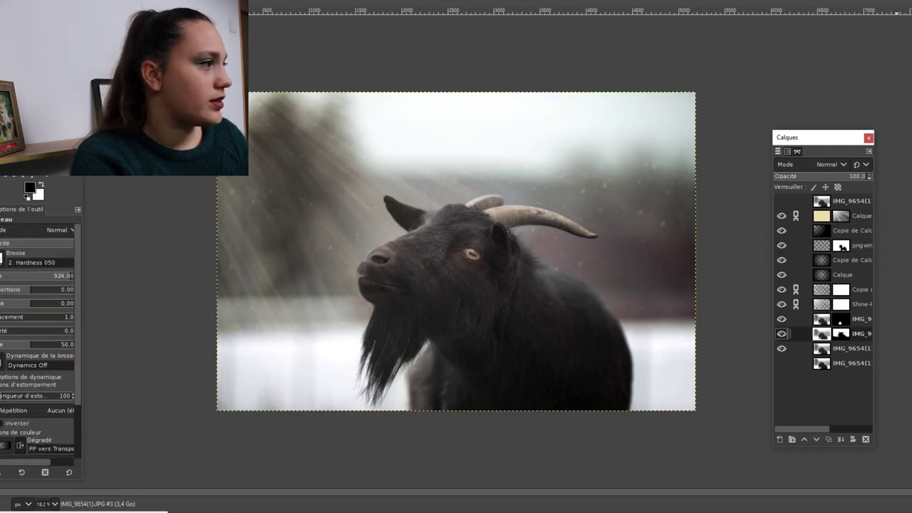
Compare the goat photo with and without the yellow colour layer and the two Shine light-ray layers.
left_click(848, 215)
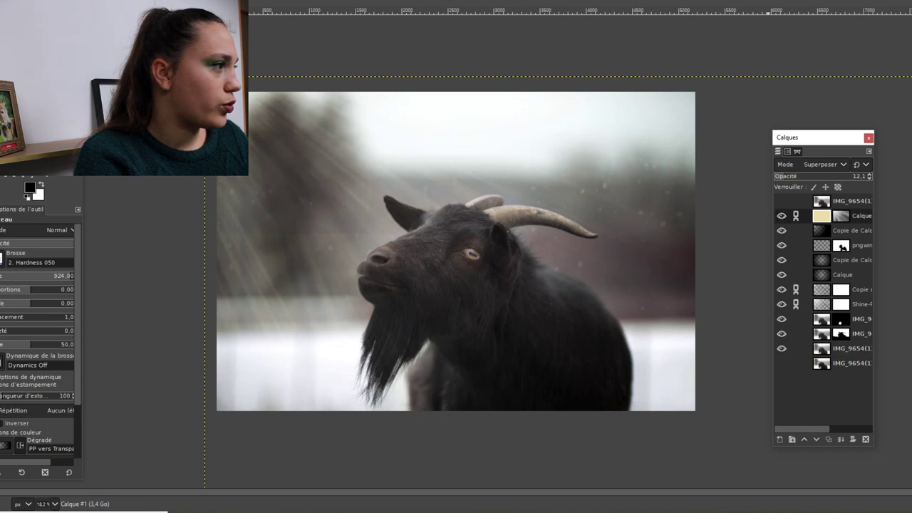
left_click(854, 289)
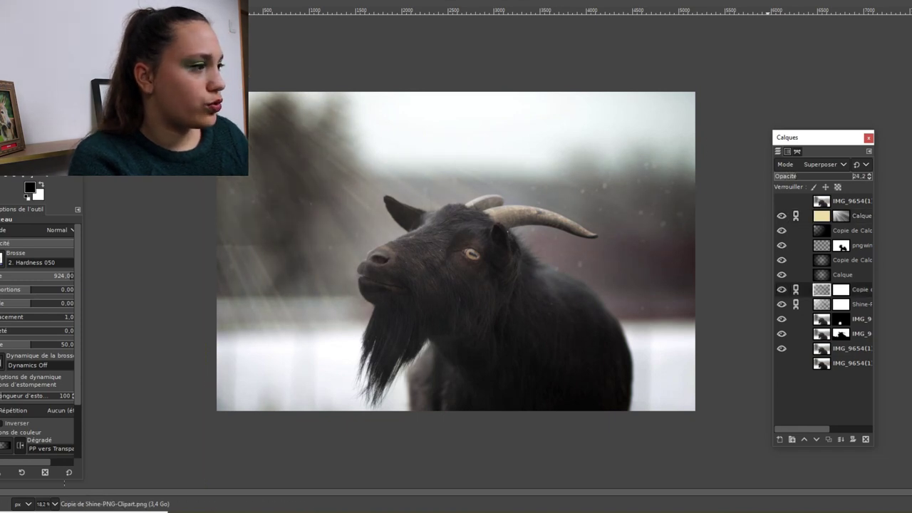
left_click(781, 216)
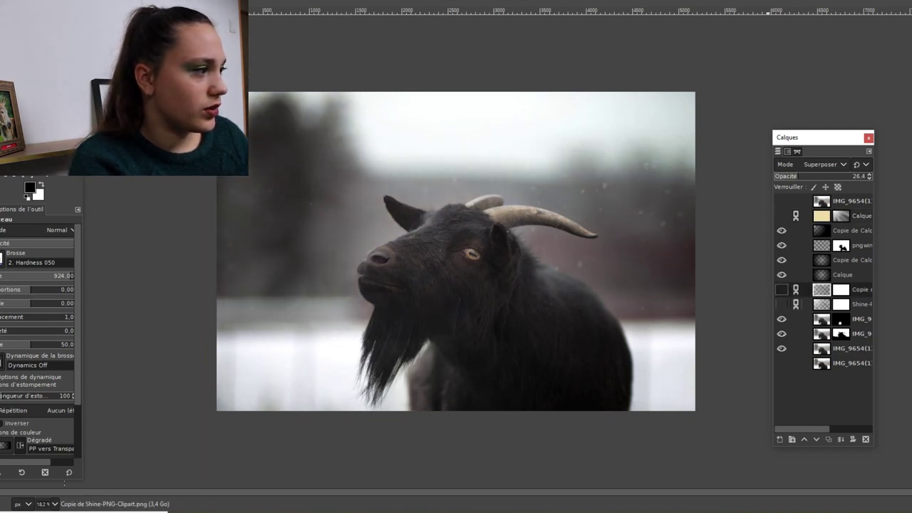
Try a Hue-Saturation hue shift of 112.7 on the IMG_9654(1).JPG #4 layer.
left_click(855, 320)
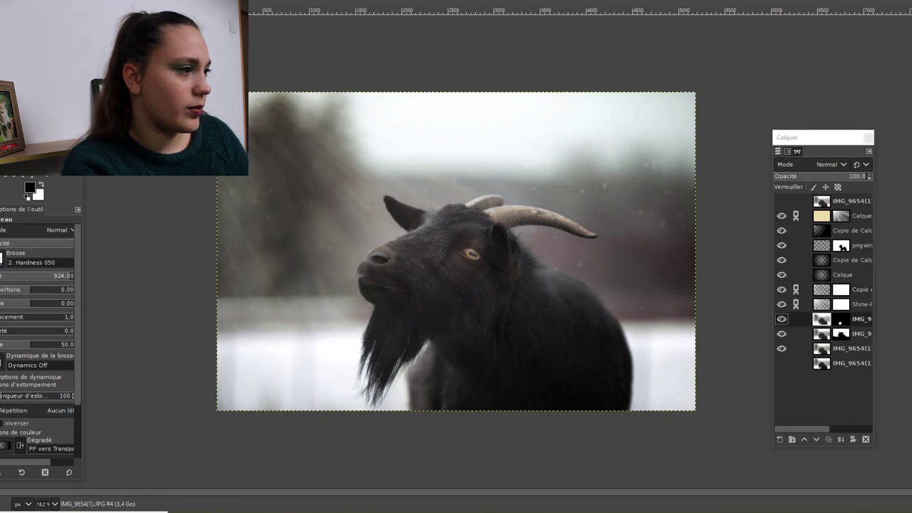
left_click(185, 59)
left_click_drag(75, 272, 133, 271)
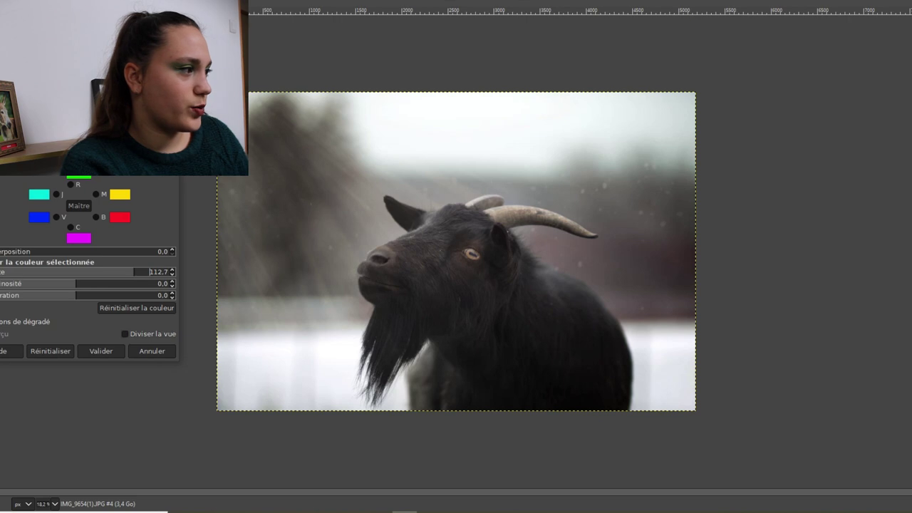
key("Return")
Try several hue shifts and a saturation of -14.3 on the masked background layer IMG_9654(1).JPG #3.
left_click(823, 333)
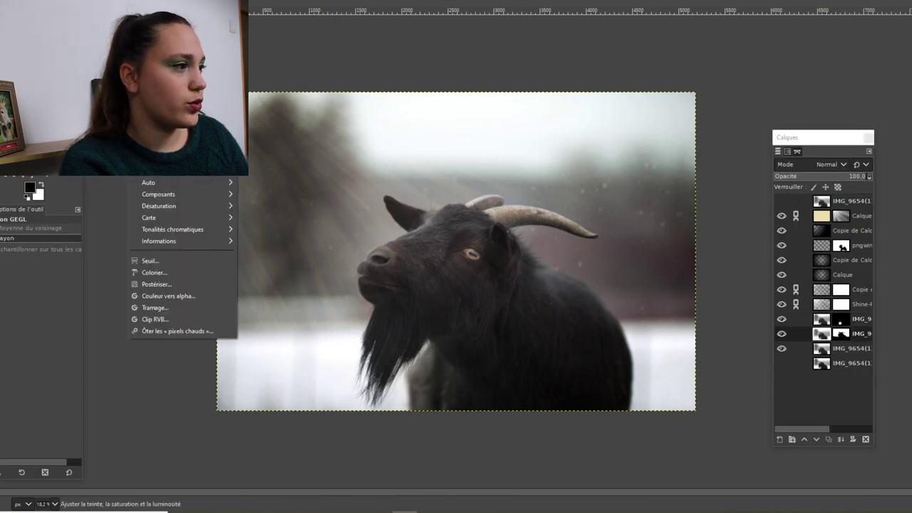
left_click(171, 57)
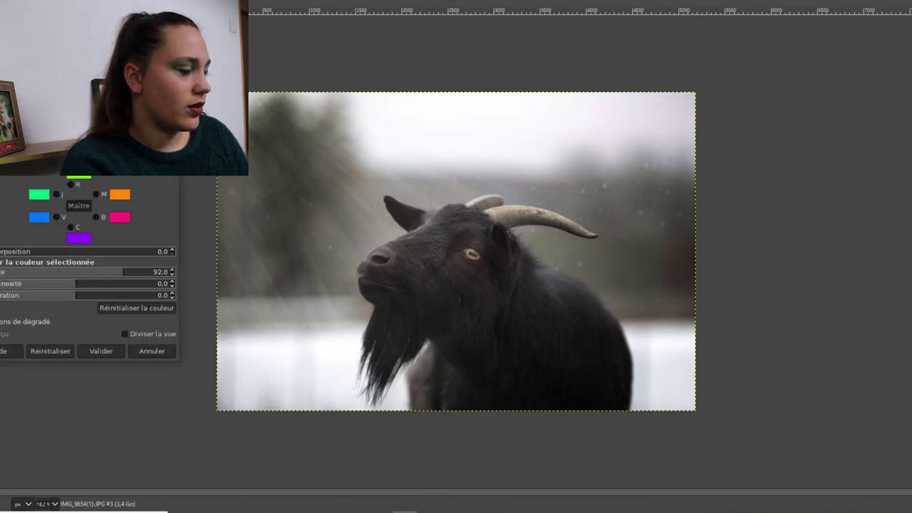
left_click(149, 271)
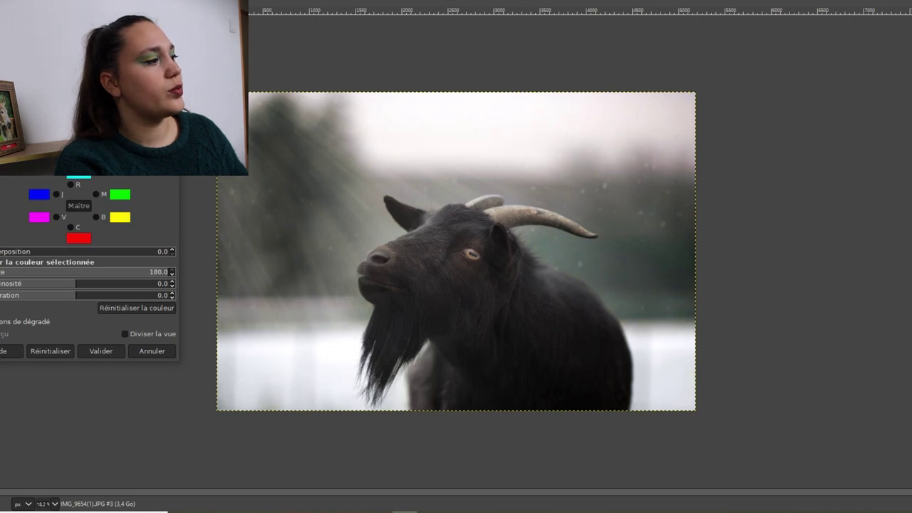
left_click_drag(150, 272, 147, 271)
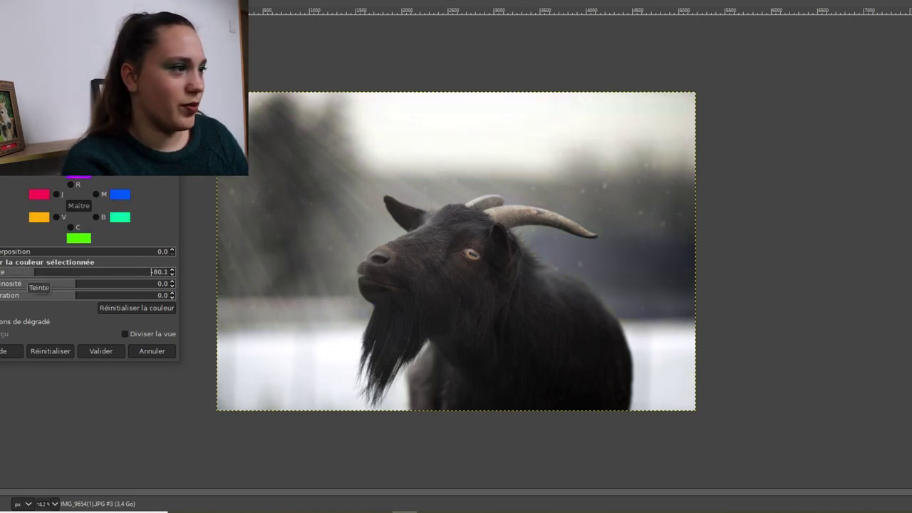
left_click_drag(41, 272, 56, 271)
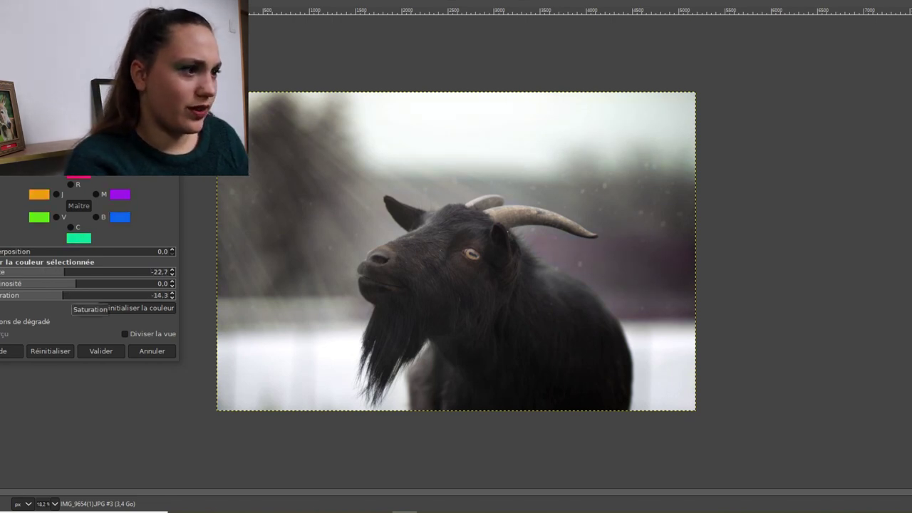
left_click(152, 351)
key("Tab")
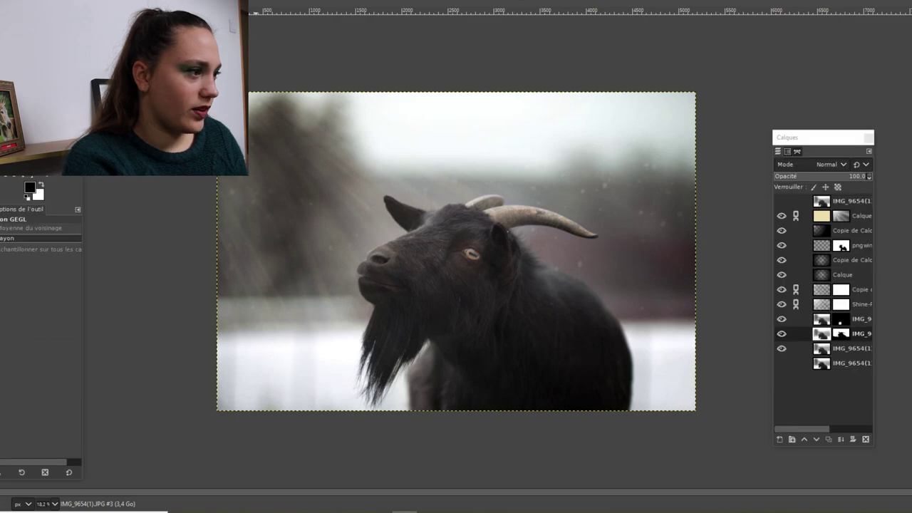
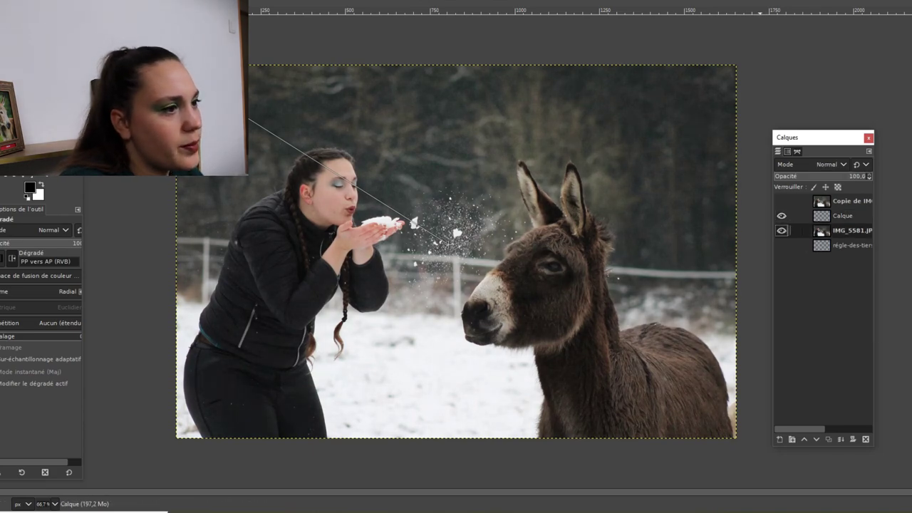
Duplicate the IMG_5581.JPG donkey photo layer and mask the copy's colour shift off the woman and the donkey's ears.
key("shift+ctrl+d")
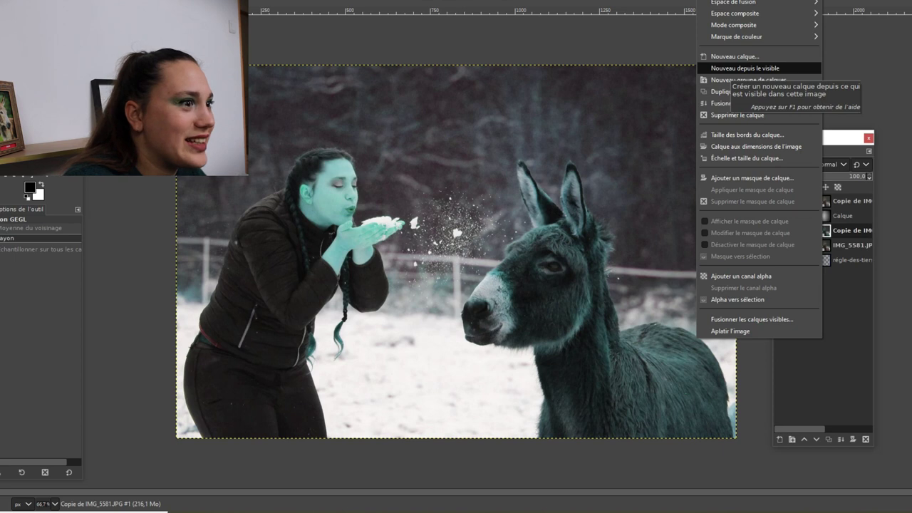
key("Escape")
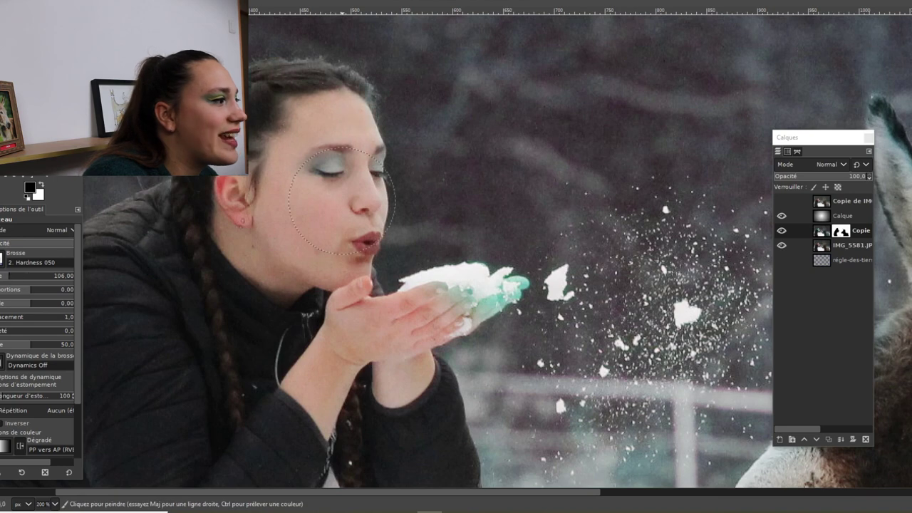
scroll(342, 202, "right", 10)
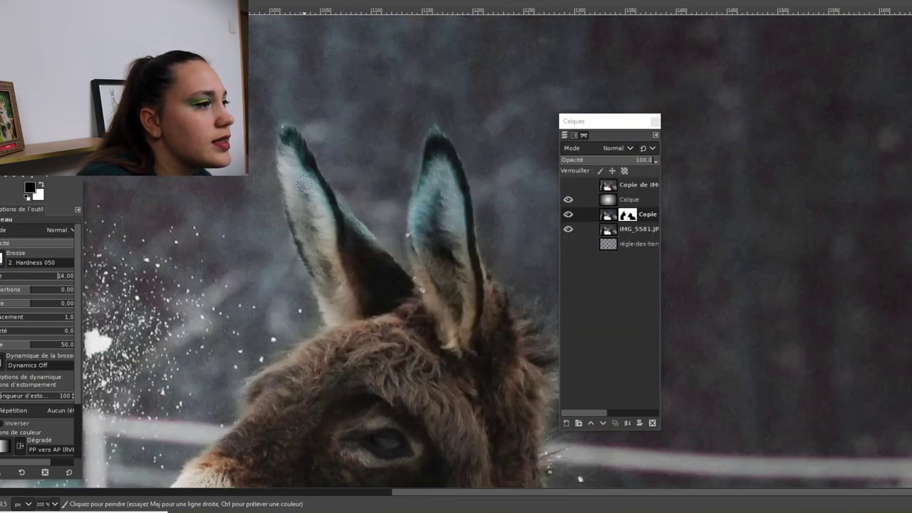
scroll(270, 106, "up", 2)
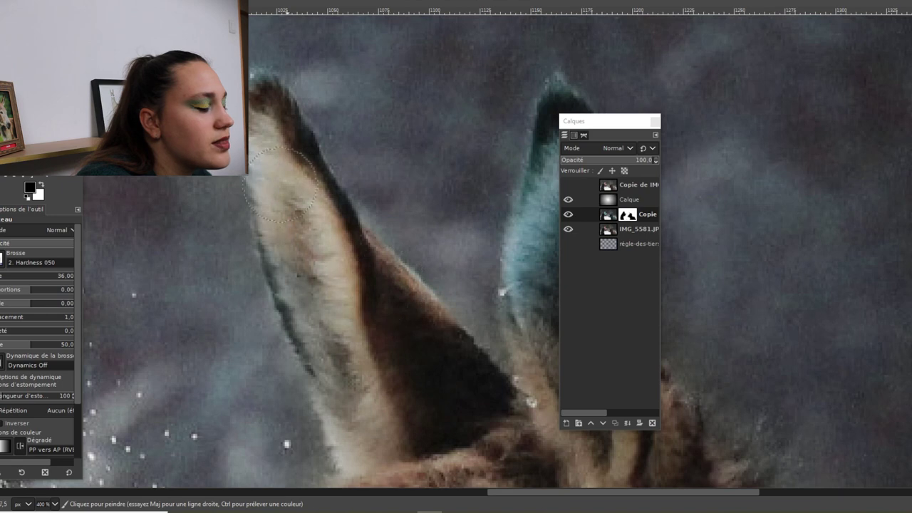
scroll(281, 185, "down", 5)
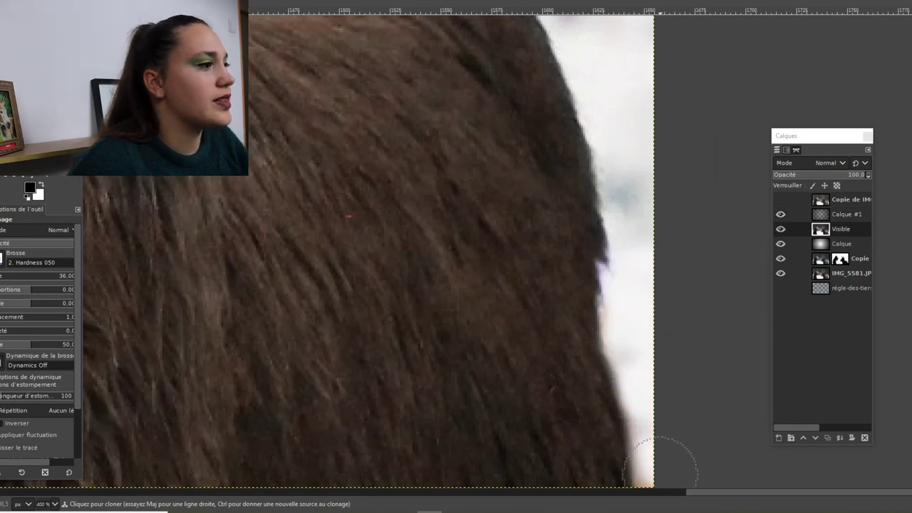
Open a colour adjustment for the Visible layer of the donkey photo.
key("minus")
key("minus")
key("minus")
key("minus")
key("minus")
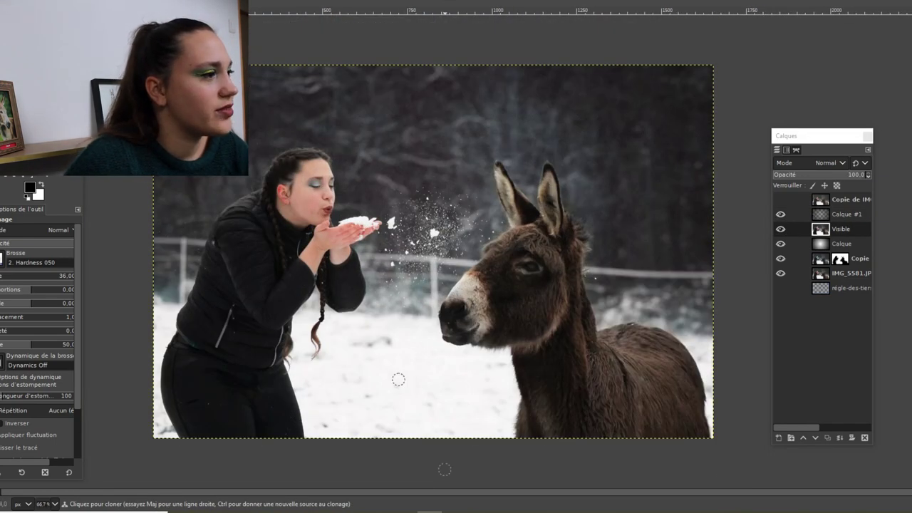
key("alt+o")
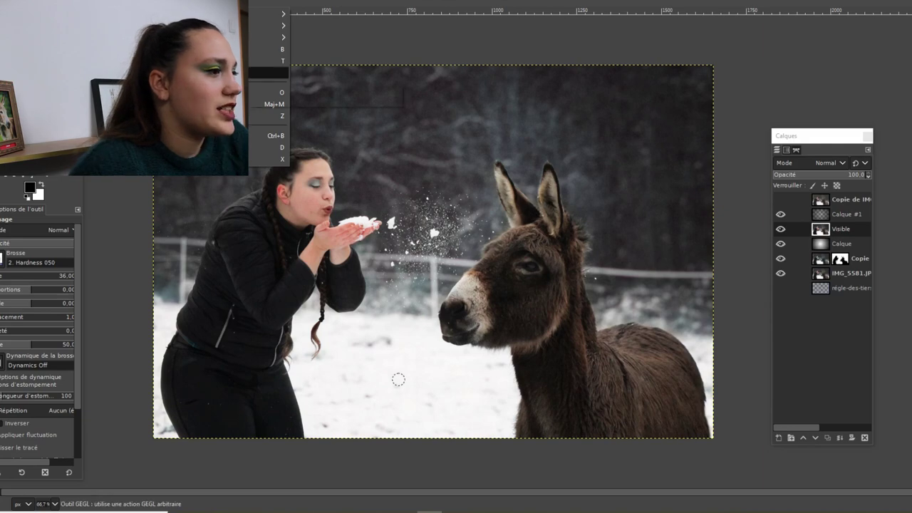
key("Left")
key("Down")
key("Return")
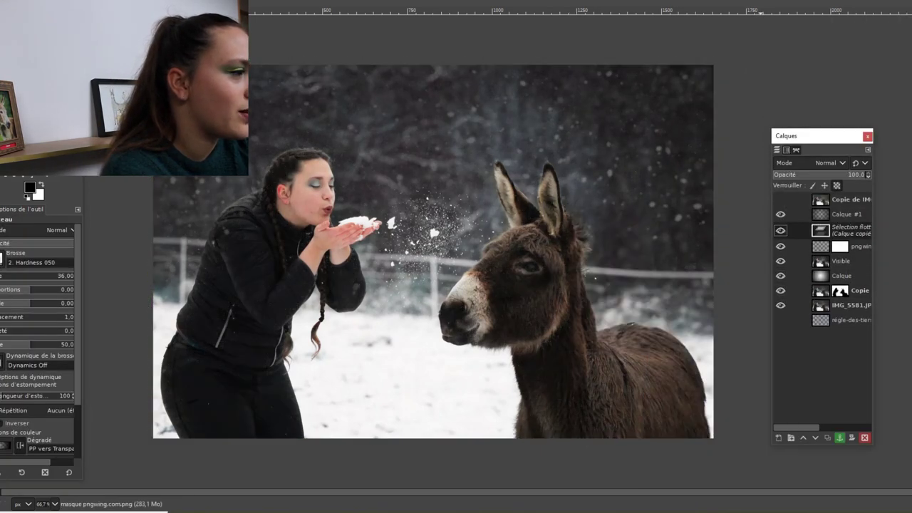
Anchor the pasted silhouette mask onto the layer mask of the pngwing.com snow layer.
key("ctrl+h")
key("ctrl+z")
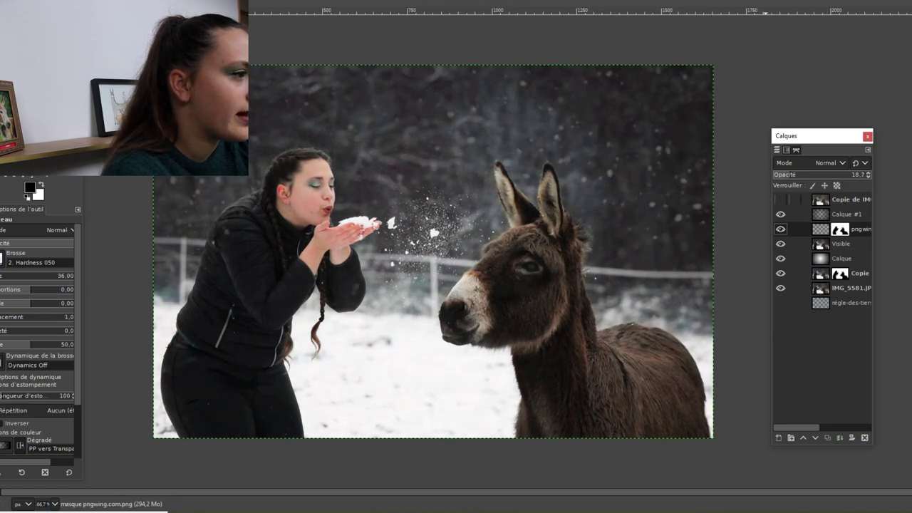
left_click(781, 229)
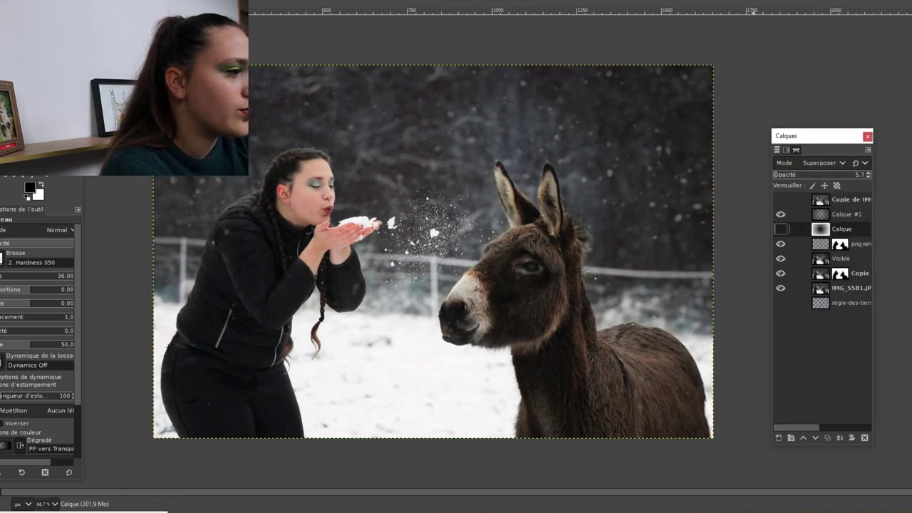
Set the gradient Calque layer's opacity to 56 and add a layer mask protecting the woman and donkey.
left_click_drag(789, 175, 824, 175)
left_click(780, 229)
left_click(851, 437)
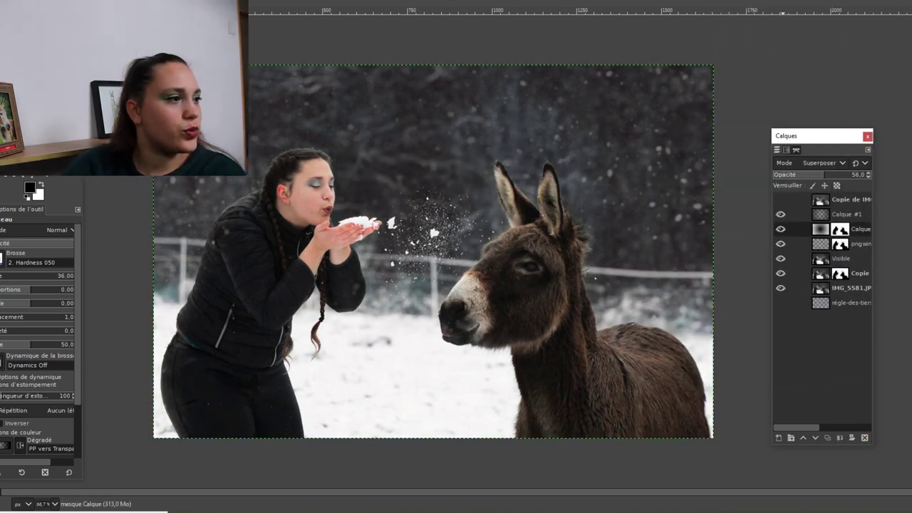
Isolate the Visible layer from the snow and base layers and clone dark background over the fence rail behind the donkey.
left_click(846, 214)
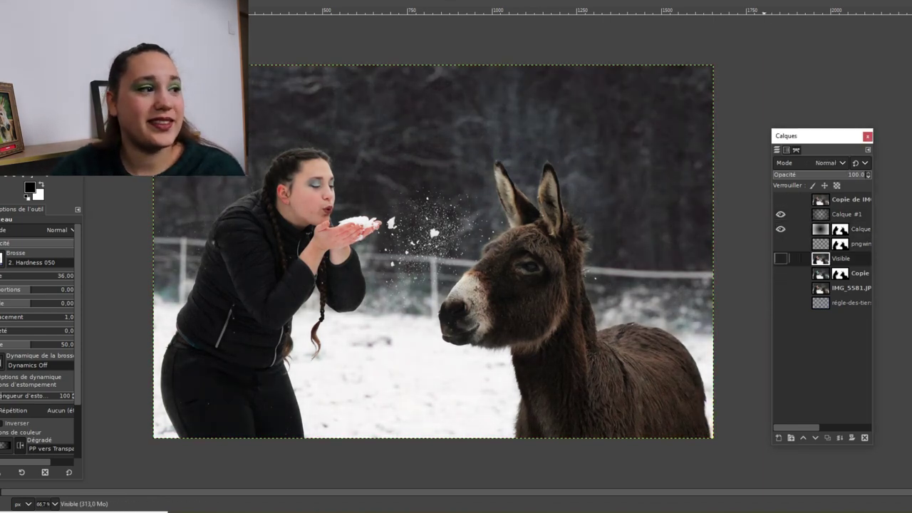
key("2")
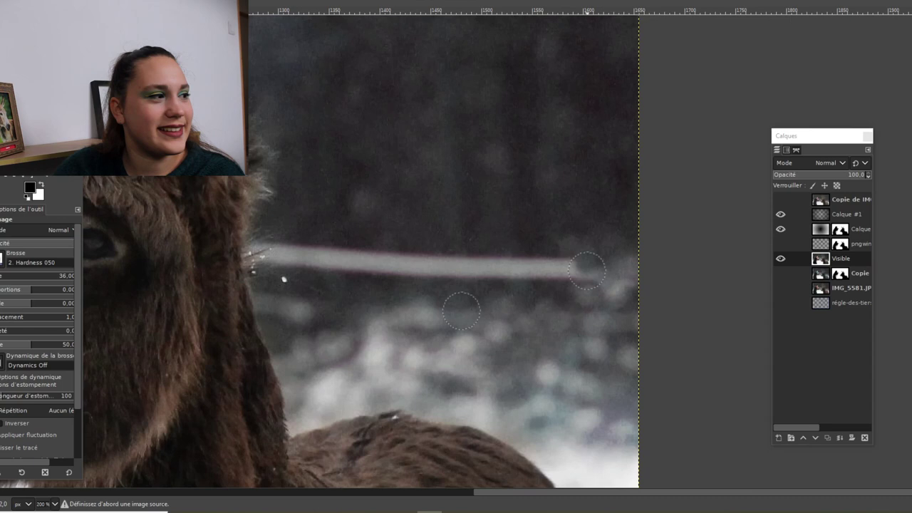
mouse_move(597, 274)
left_mouse_down()
mouse_move(541, 284)
mouse_move(506, 246)
mouse_move(327, 262)
mouse_move(292, 248)
left_mouse_up()
scroll(279, 224, "up", 1)
scroll(278, 223, "left", 6)
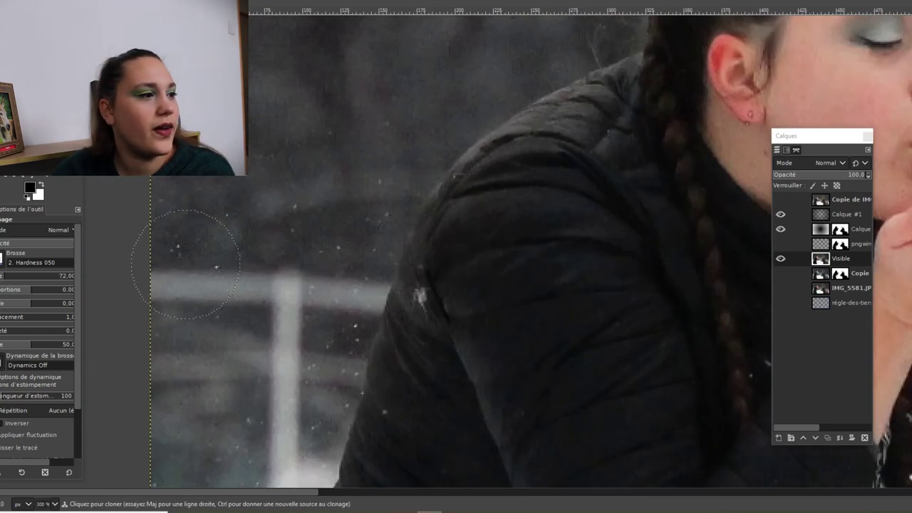
Clone background and snow over the fence rails and post behind the woman's back on the Visible layer.
key("shift+ctrl+j")
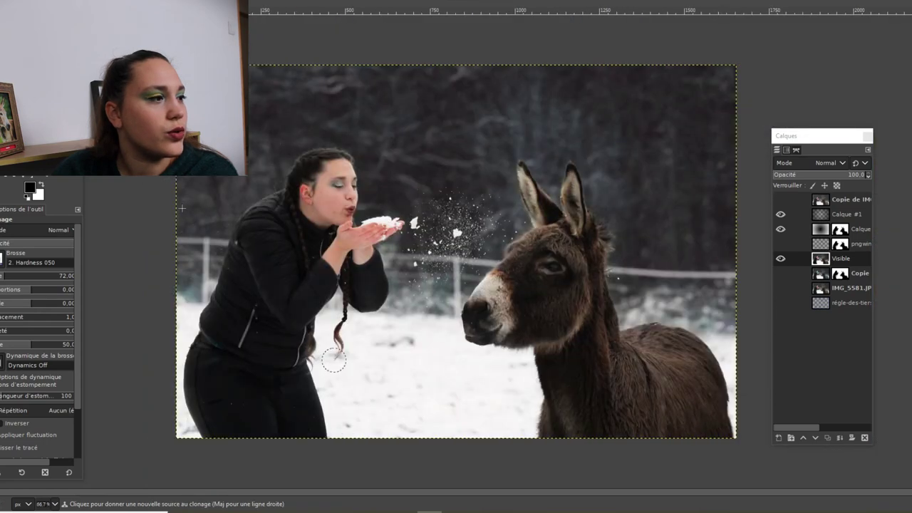
key("2")
left_click_drag(805, 135, 369, 118)
scroll(555, 230, "up", 4)
scroll(557, 229, "down", 1)
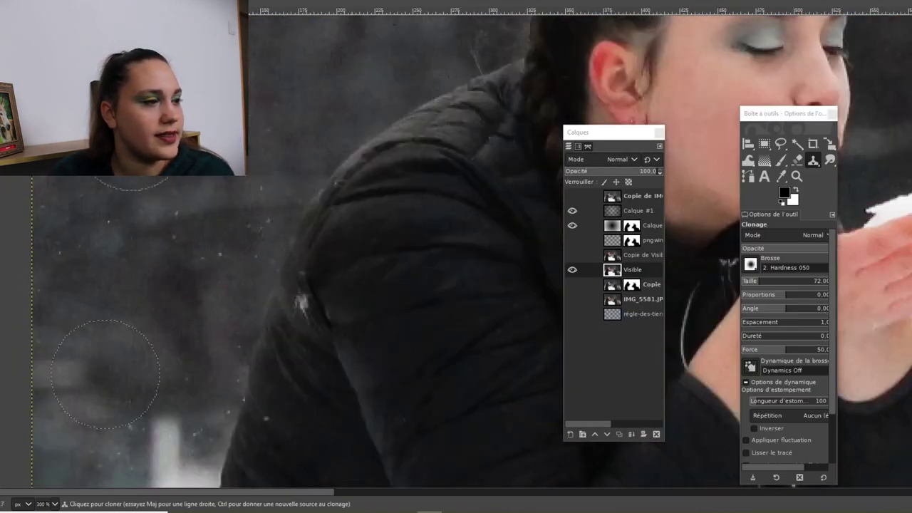
scroll(121, 357, "down", 5)
mouse_move(180, 257)
left_mouse_down()
mouse_move(106, 280)
mouse_move(81, 223)
mouse_move(112, 245)
mouse_move(126, 207)
left_mouse_up()
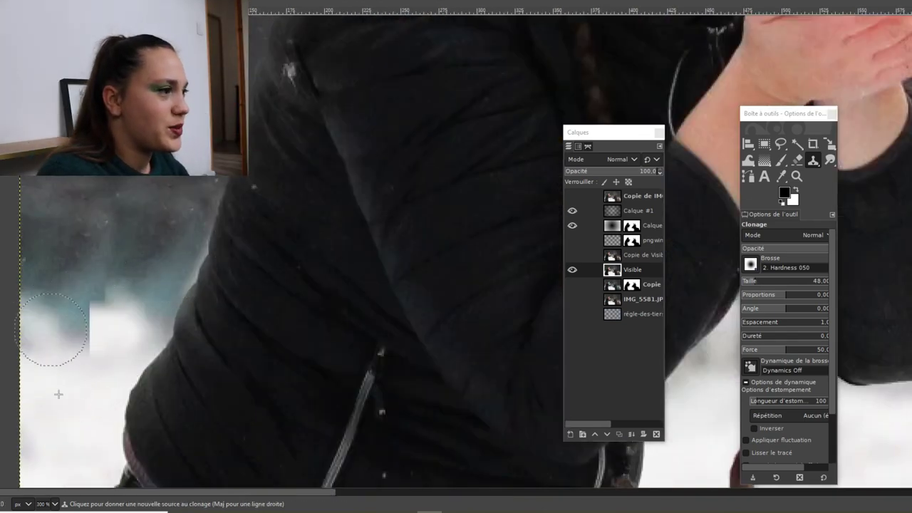
Clone background over the fence rail between the woman and the donkey with the brush at size 48.
scroll(163, 317, "down", 4)
scroll(162, 317, "down", 1)
scroll(320, 307, "up", 4)
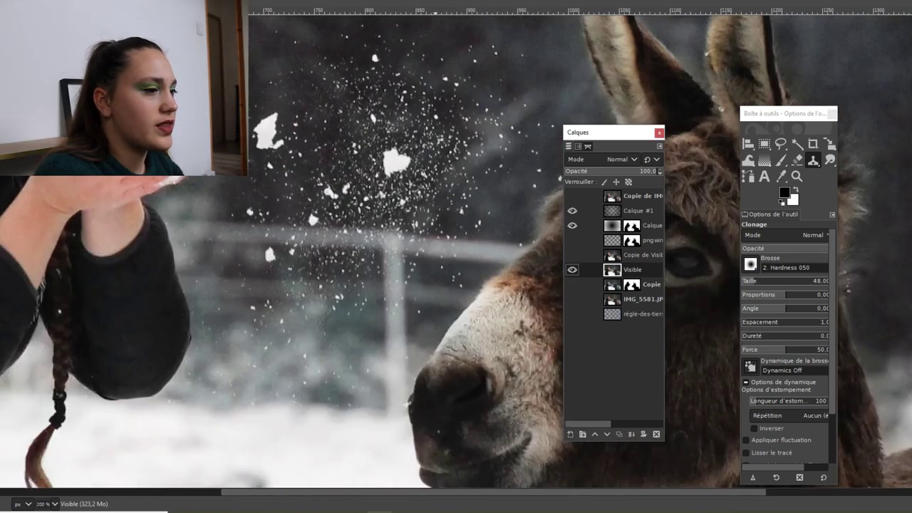
scroll(222, 230, "up", 1)
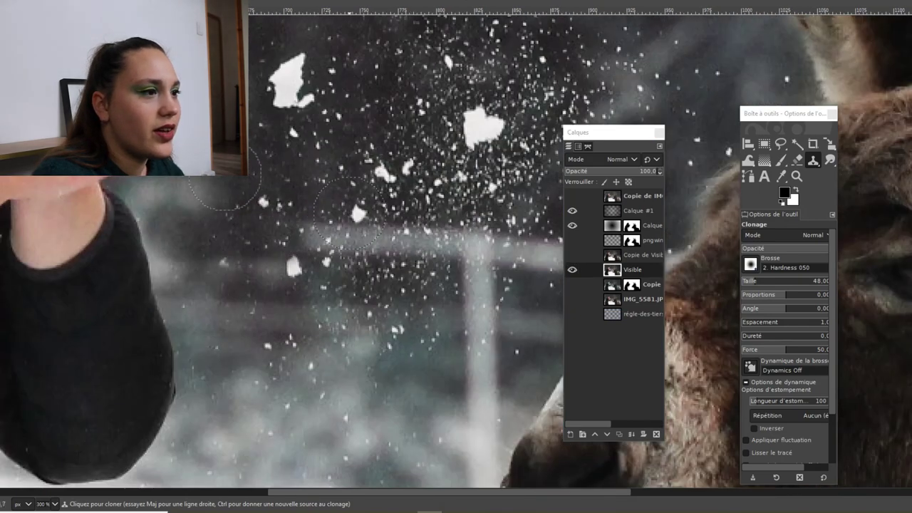
scroll(421, 150, "down", 3)
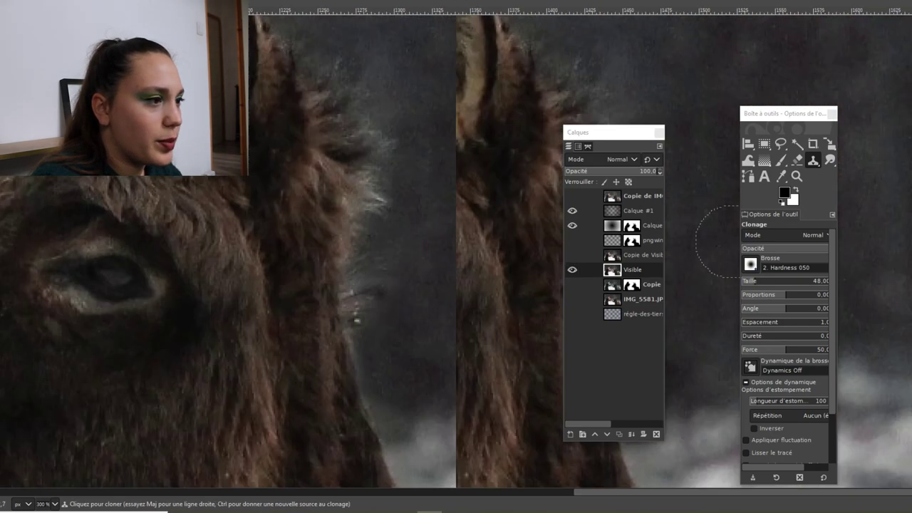
scroll(179, 374, "up", 3)
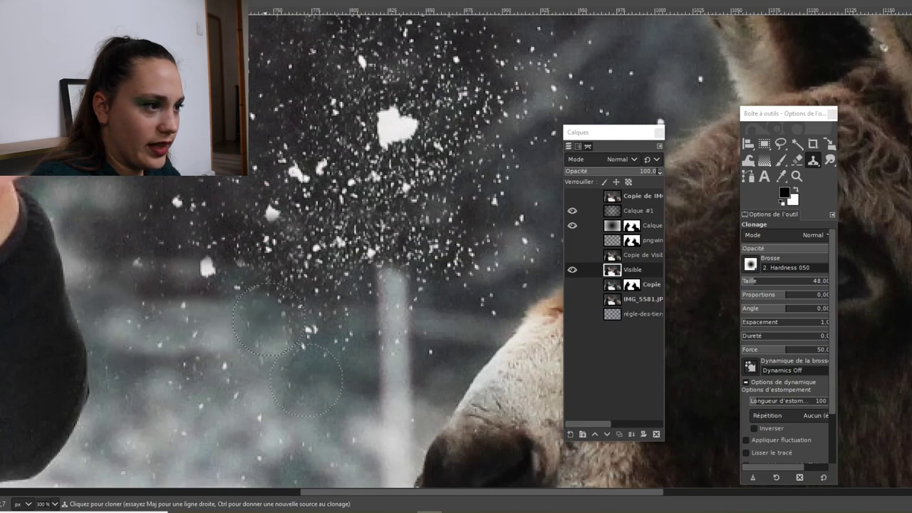
Clone dark and greenish background over the remaining fence post and rail beside the donkey's muzzle on the Visible layer.
scroll(329, 426, "down", 3)
scroll(330, 426, "up", 2)
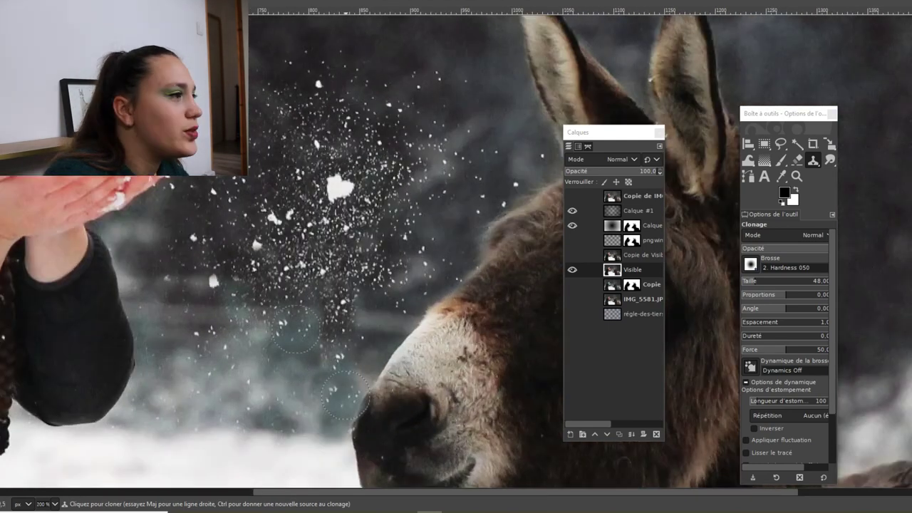
left_click_drag(613, 132, 679, 77)
scroll(285, 357, "up", 2)
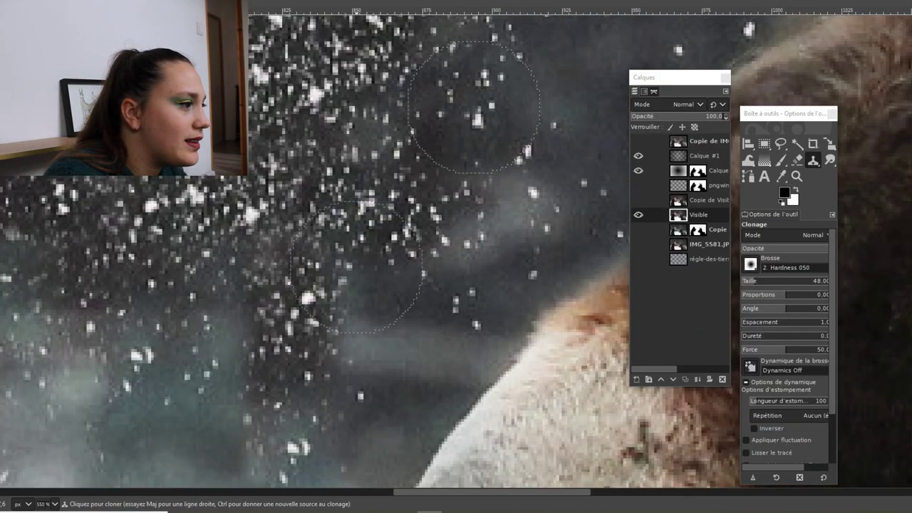
scroll(260, 406, "down", 4)
scroll(261, 406, "up", 3)
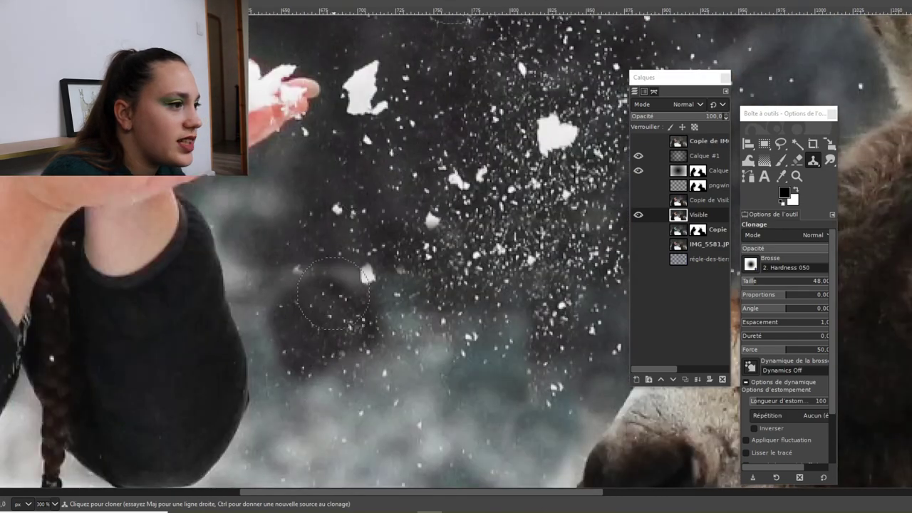
Clone background over the dark patch beside the woman's elbow to blend the area below the blown snow.
scroll(147, 204, "up", 2)
scroll(285, 285, "down", 2)
scroll(285, 284, "up", 5)
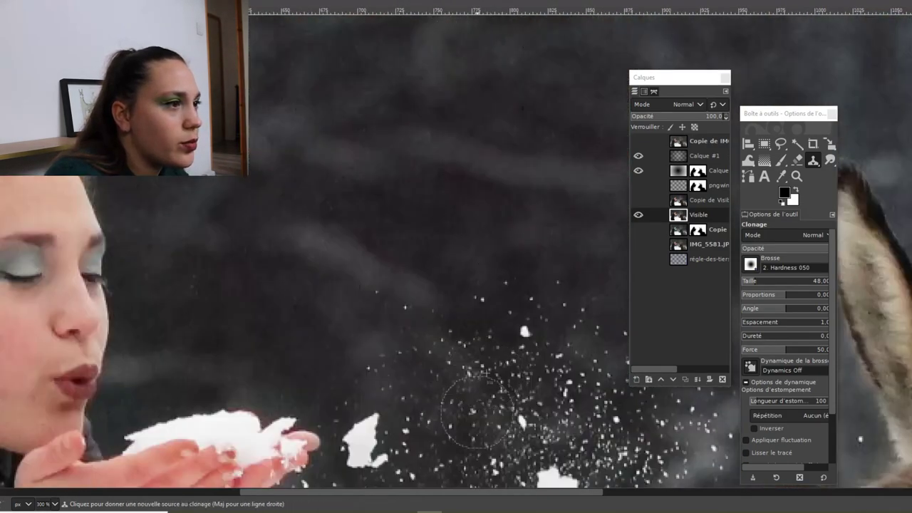
scroll(428, 344, "down", 4)
scroll(384, 405, "up", 2)
scroll(377, 403, "down", 2)
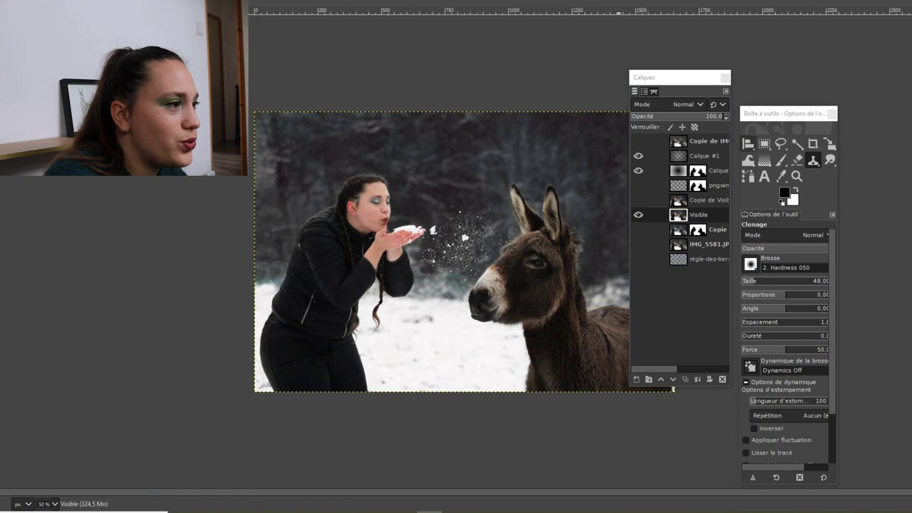
scroll(453, 274, "up", 2)
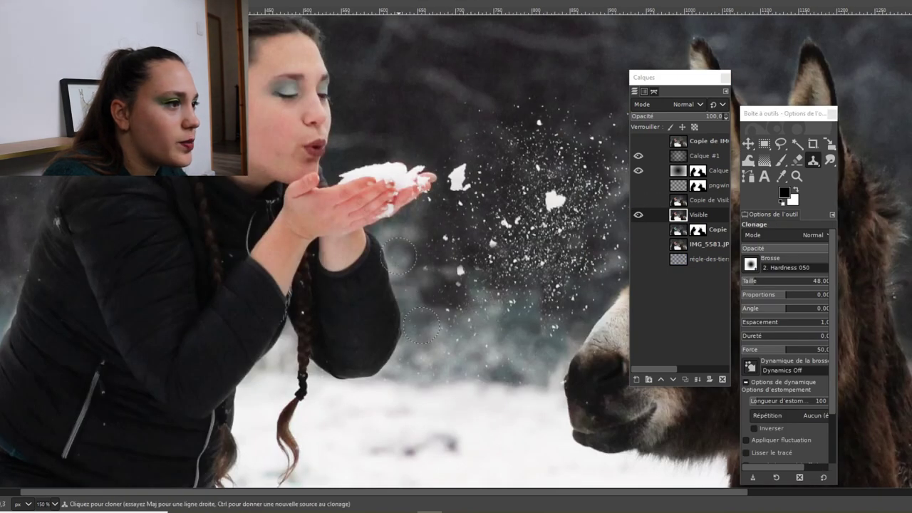
scroll(424, 331, "down", 2)
scroll(424, 332, "up", 2)
scroll(424, 331, "down", 3)
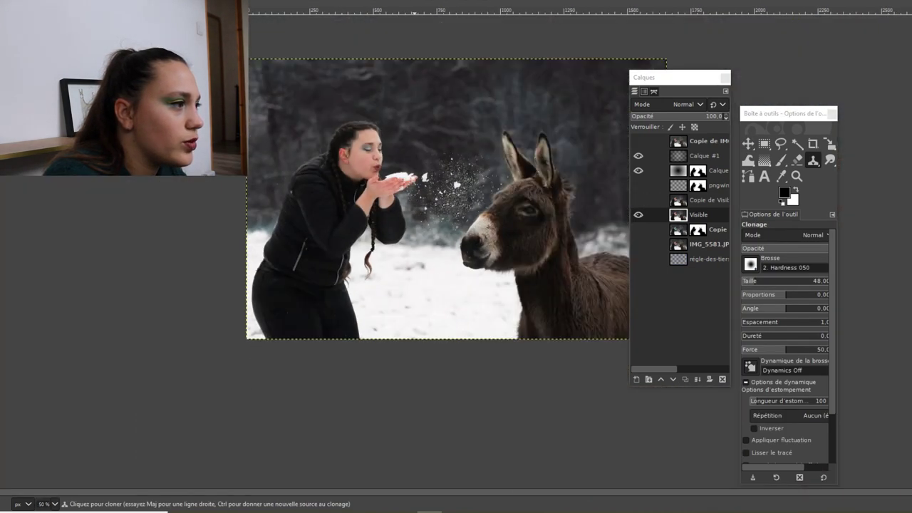
Add a new layer and set the foreground colour to turquoise green for recolouring the woman's red hands.
key("shift+ctrl+n")
key("Return")
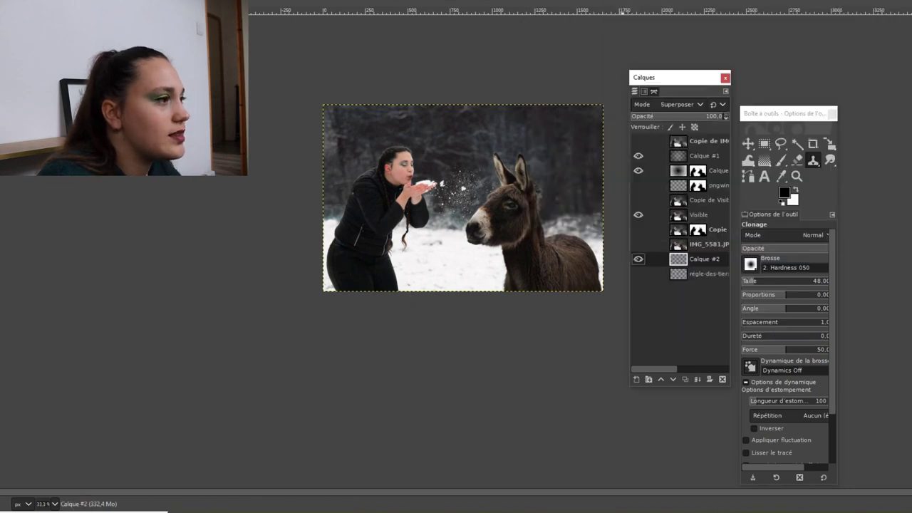
scroll(422, 181, "up", 4)
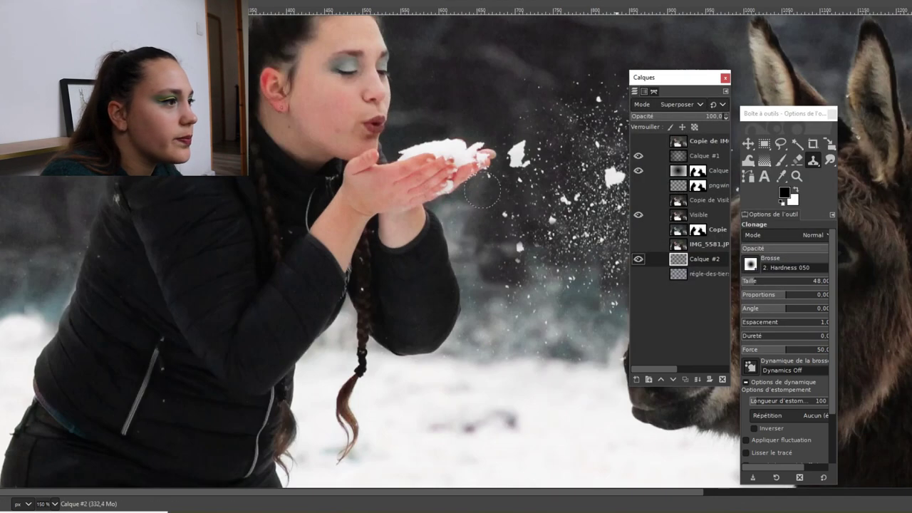
left_click(784, 191)
left_click_drag(306, 230, 502, 206)
key("Return")
Paint the woman's hands and wrists turquoise on the new layer in Teinte TSV mode, placed above the Visible layers.
scroll(399, 179, "up", 2)
left_click(443, 153)
mouse_move(504, 171)
left_mouse_down()
mouse_move(415, 221)
mouse_move(338, 153)
mouse_move(299, 205)
mouse_move(276, 314)
left_mouse_up()
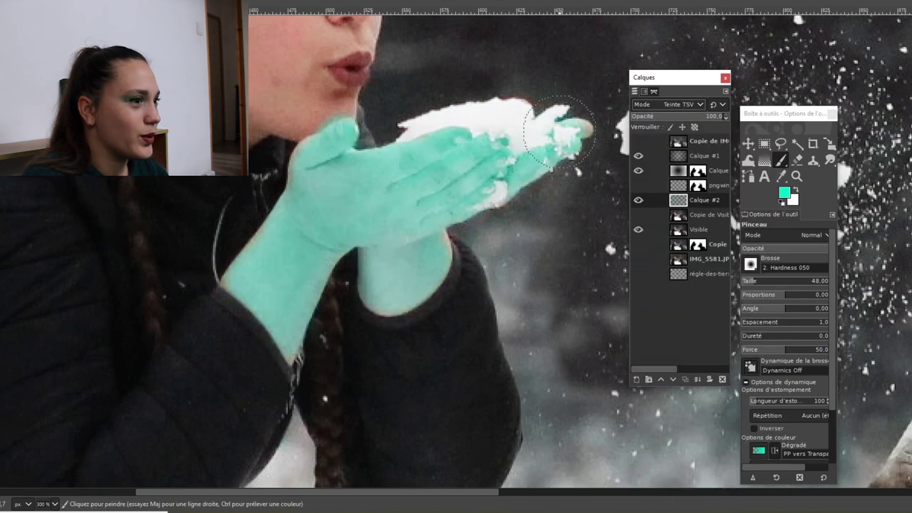
Lower the turquoise hand-correction layer's opacity to 8.2.
key("minus")
key("minus")
key("minus")
key("minus")
key("minus")
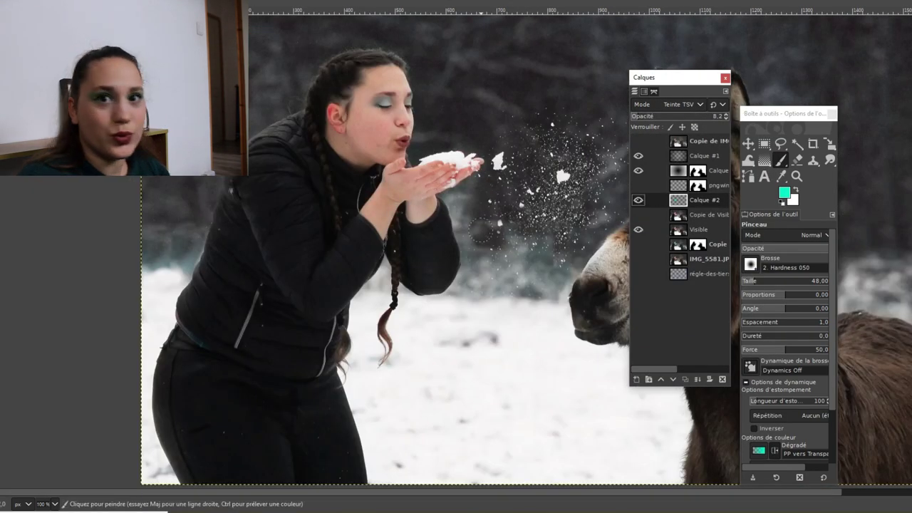